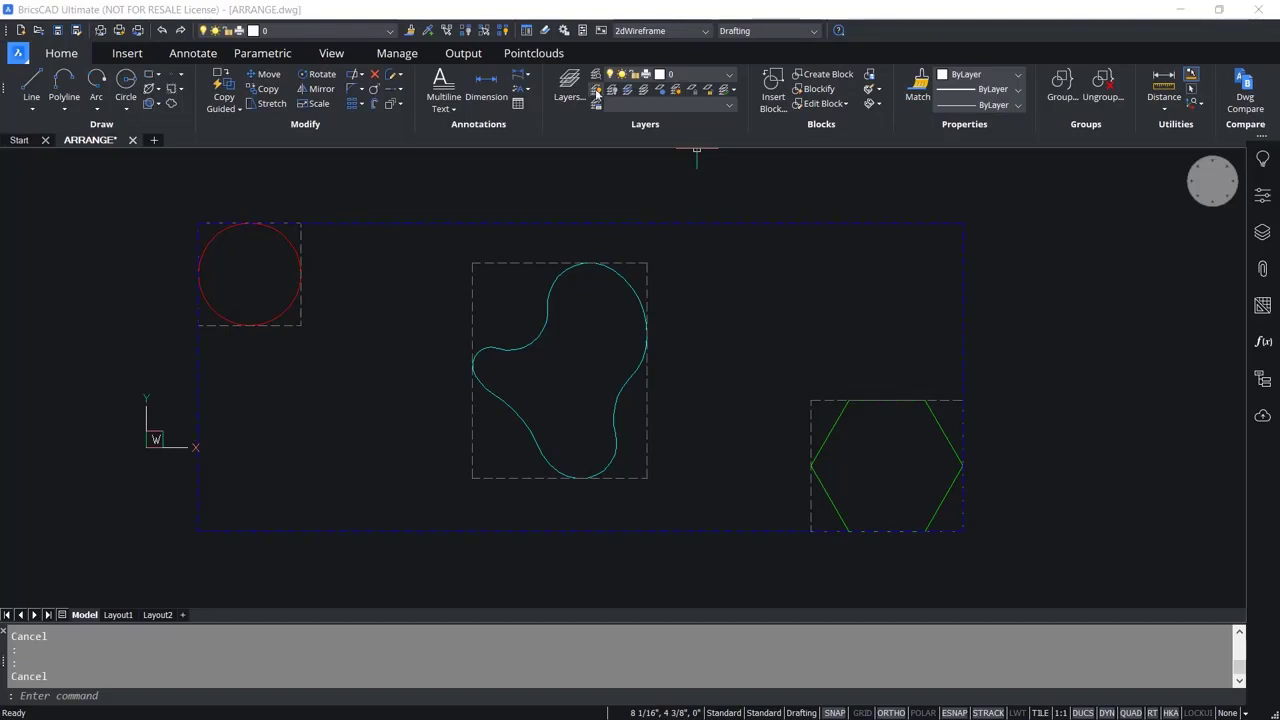
{"action": "left_click", "coordinate": [890, 436]}
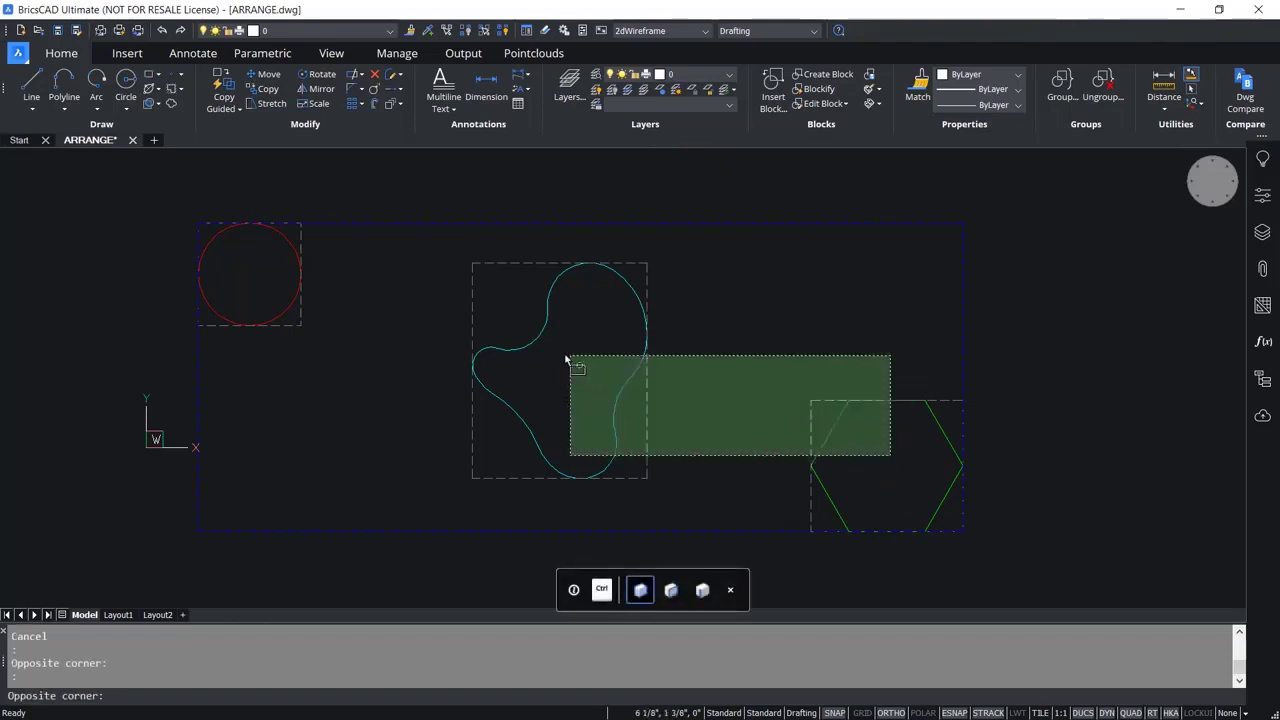
{"action": "left_click", "coordinate": [284, 262]}
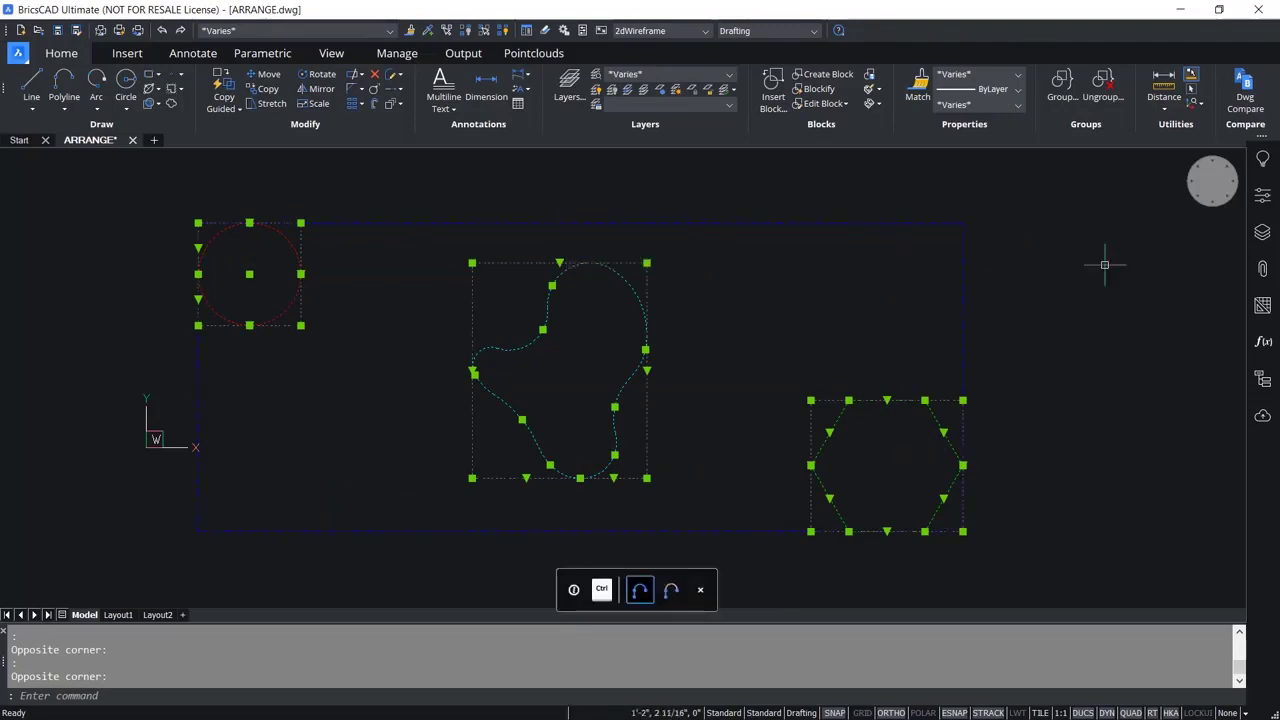
{"action": "key", "text": "Escape"}
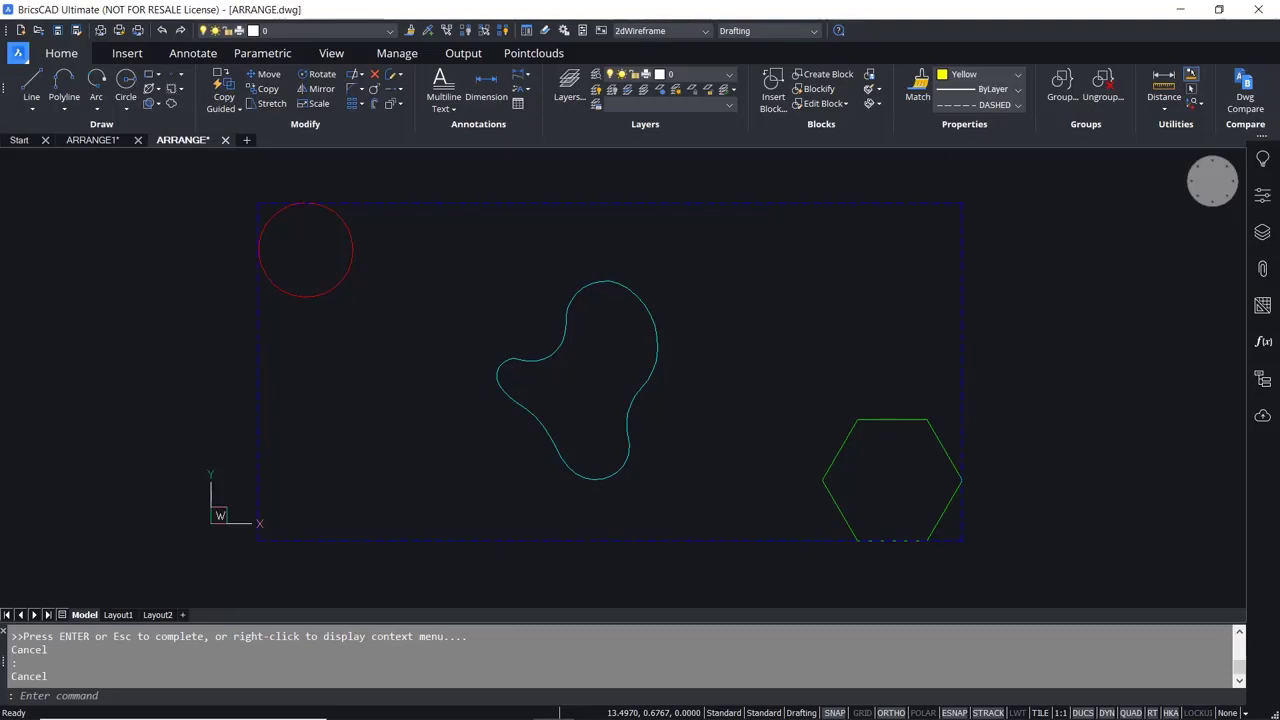
{"action": "key", "text": "Escape"}
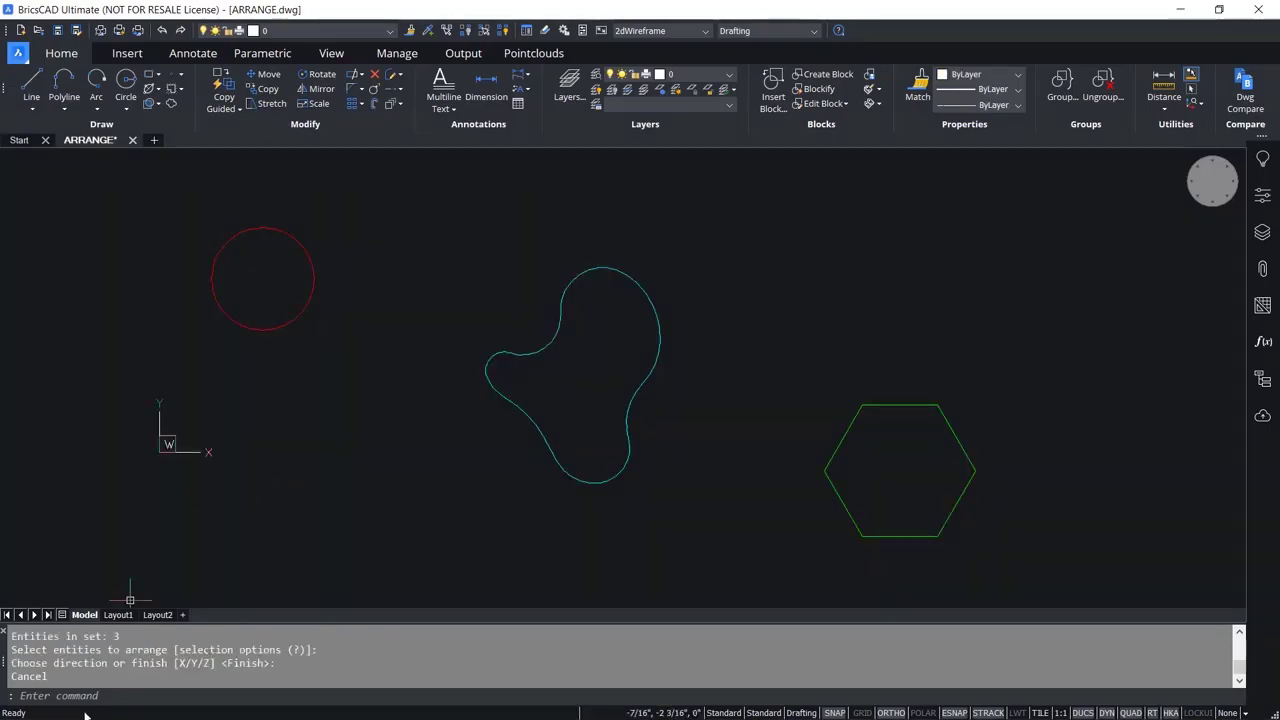
Run ARRANGE on the circle, the freeform curve and the hexagon, applying Lower Align in the X direction.
{"action": "left_click", "coordinate": [78, 692]}
{"action": "type", "text": "ARRANGE"}
{"action": "key", "text": "Return"}
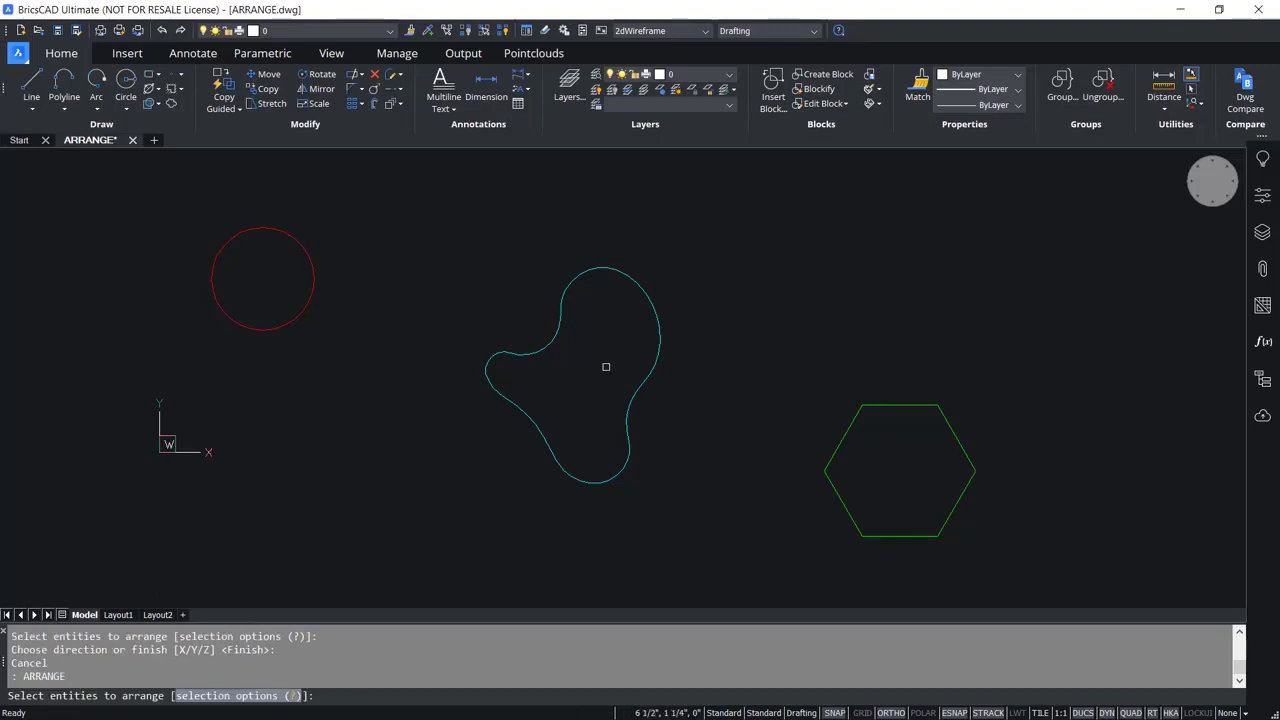
{"action": "left_click", "coordinate": [195, 243]}
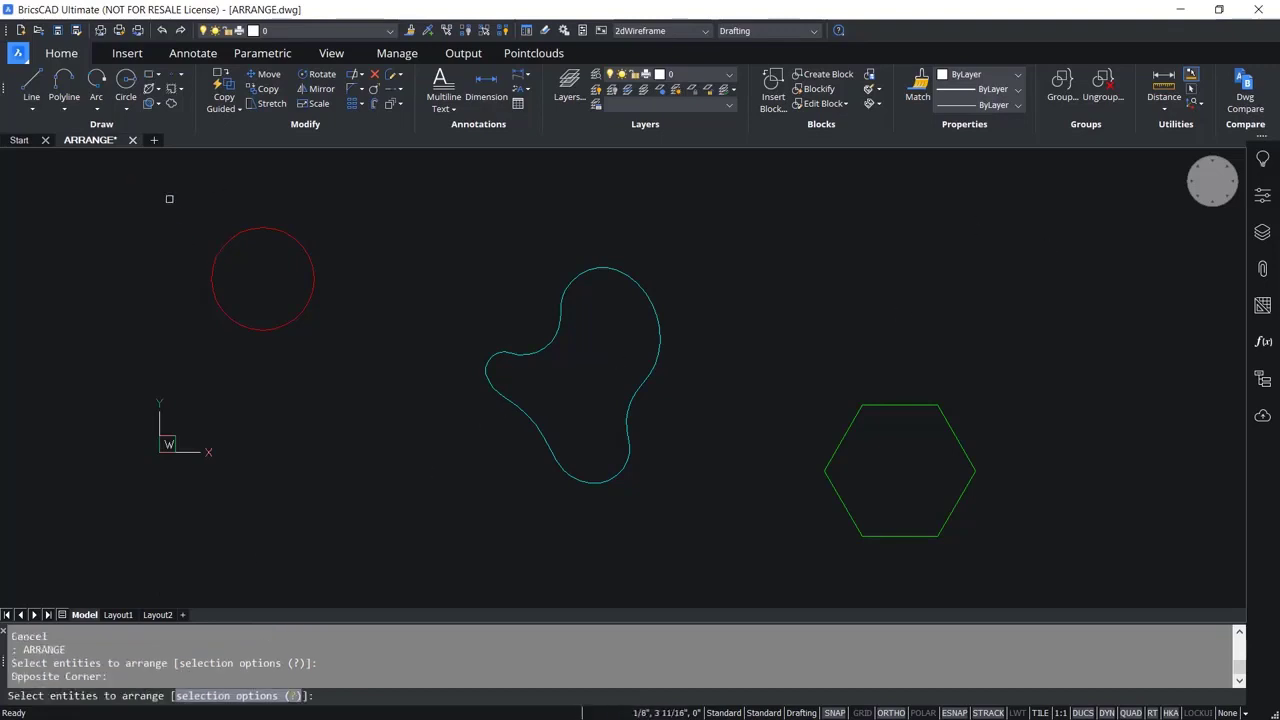
{"action": "left_click", "coordinate": [990, 562]}
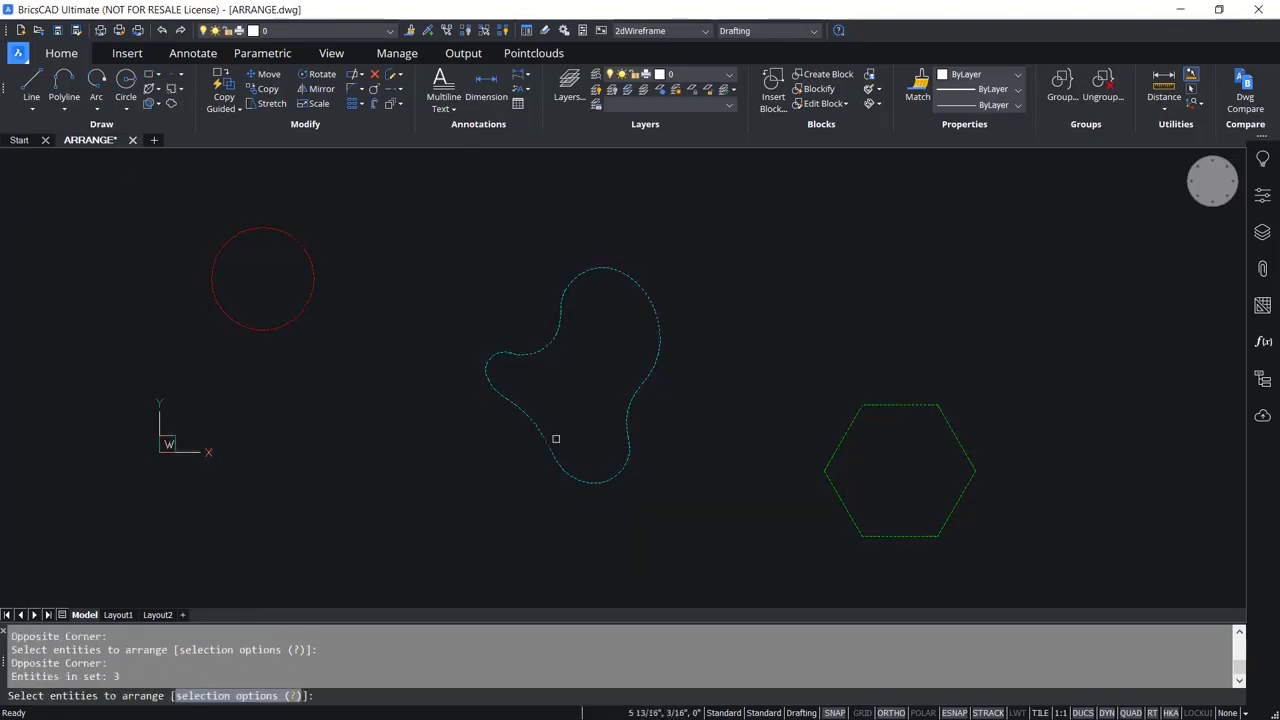
{"action": "key", "text": "Return"}
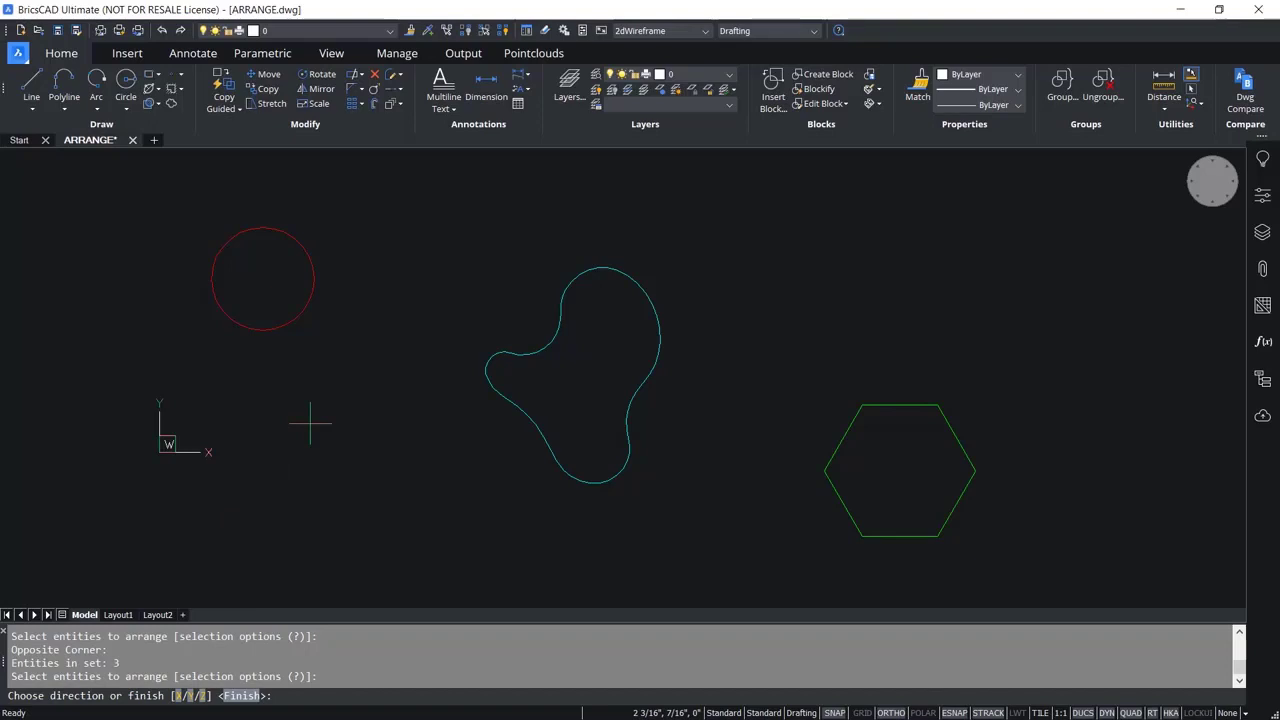
{"action": "left_click", "coordinate": [178, 695]}
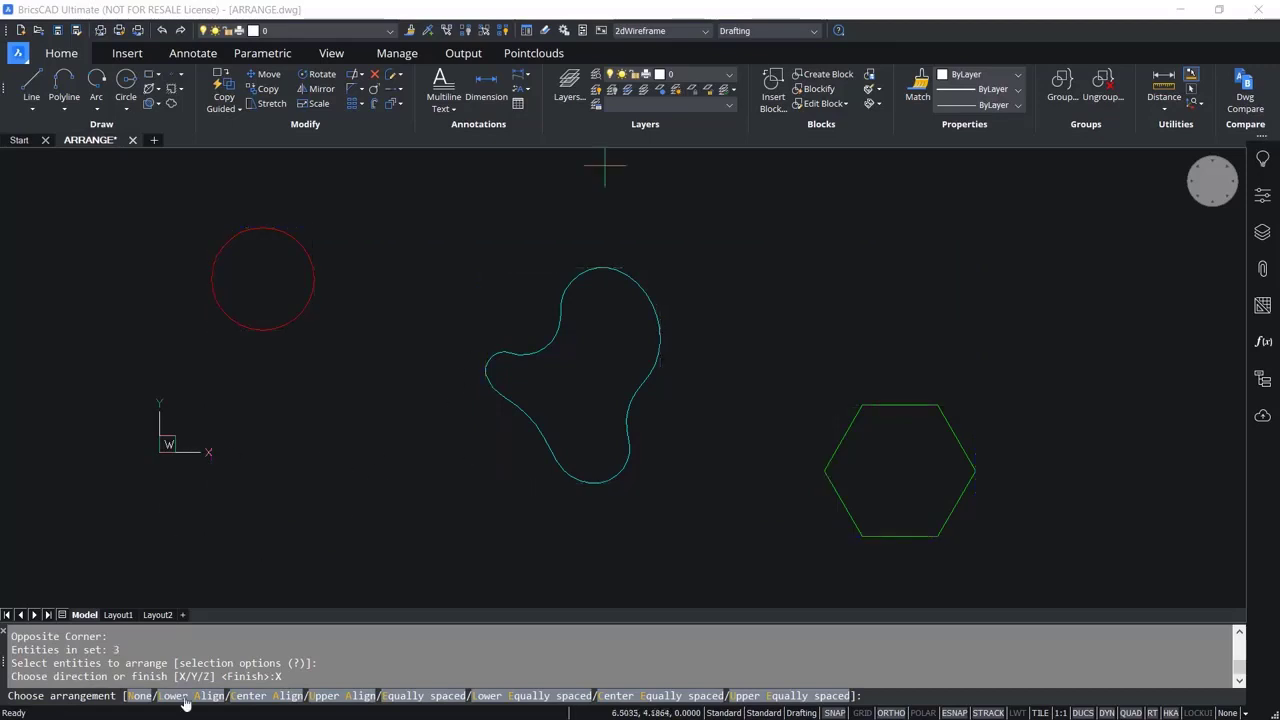
{"action": "left_click", "coordinate": [184, 697]}
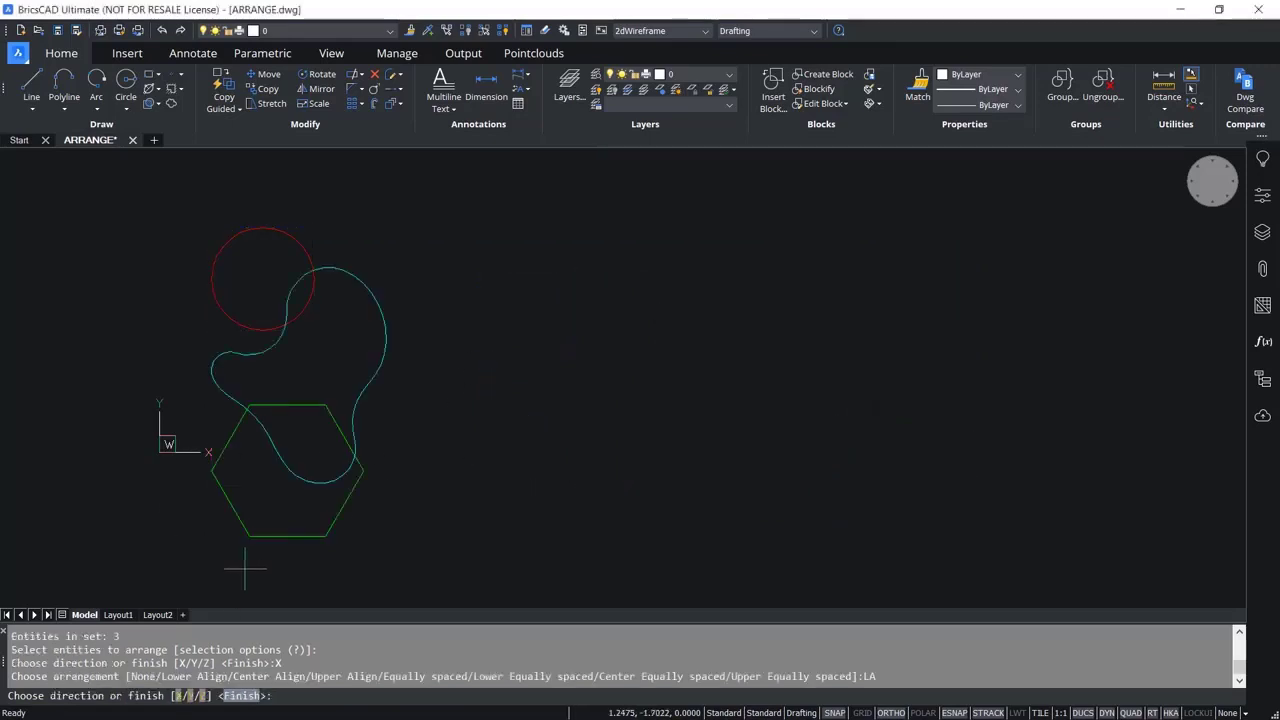
Apply Upper Align in the X direction to the three shapes, and restore their original positions with the None arrangement.
{"action": "left_click", "coordinate": [179, 696]}
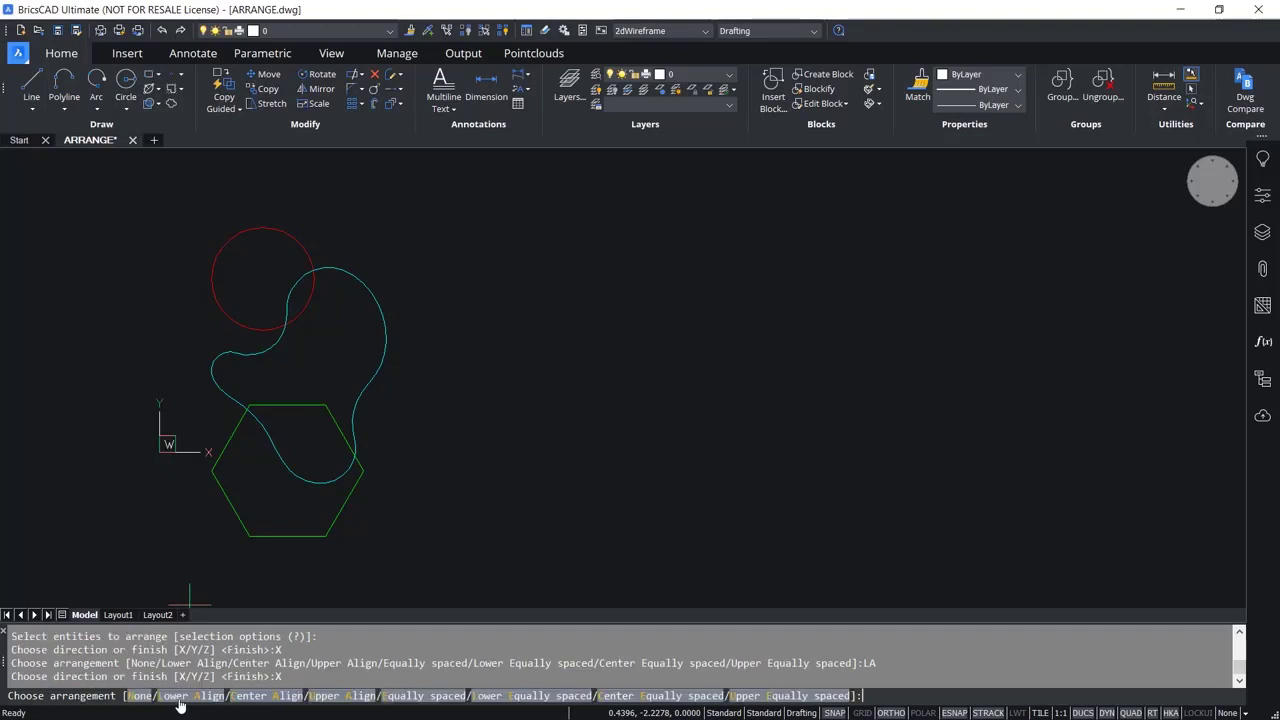
{"action": "left_click", "coordinate": [327, 699]}
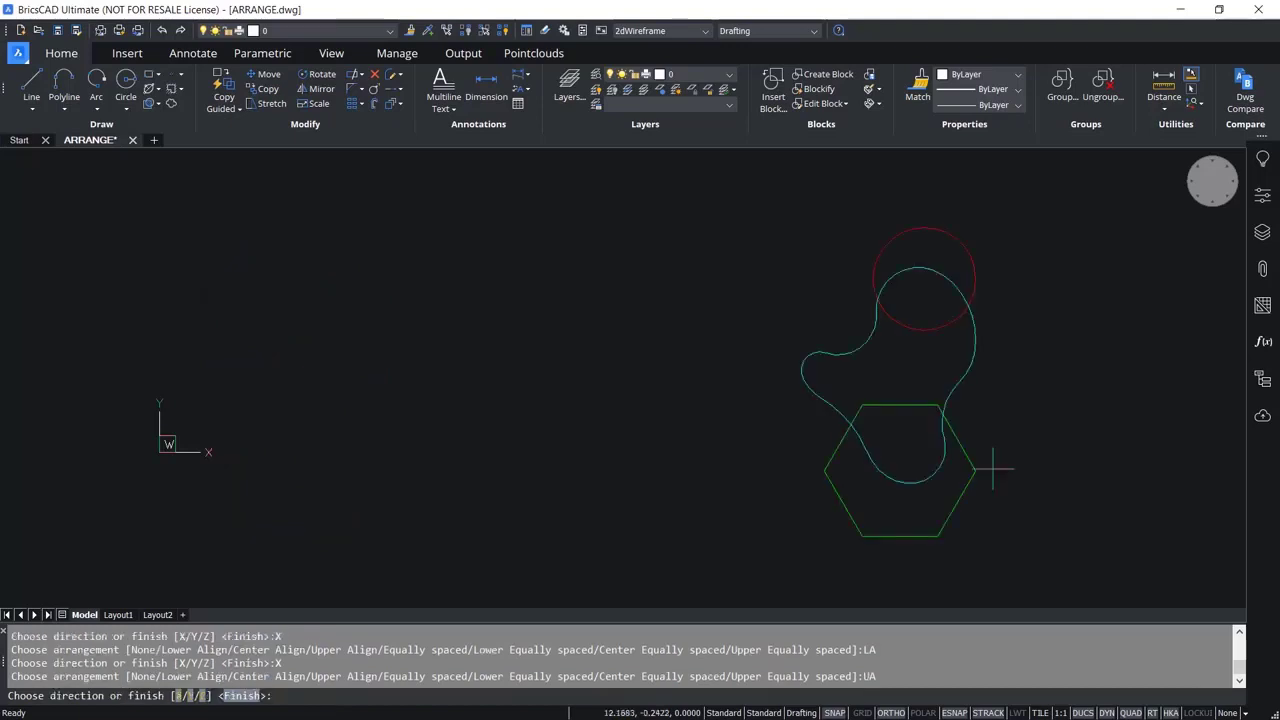
{"action": "left_click", "coordinate": [178, 695]}
{"action": "left_click", "coordinate": [144, 697]}
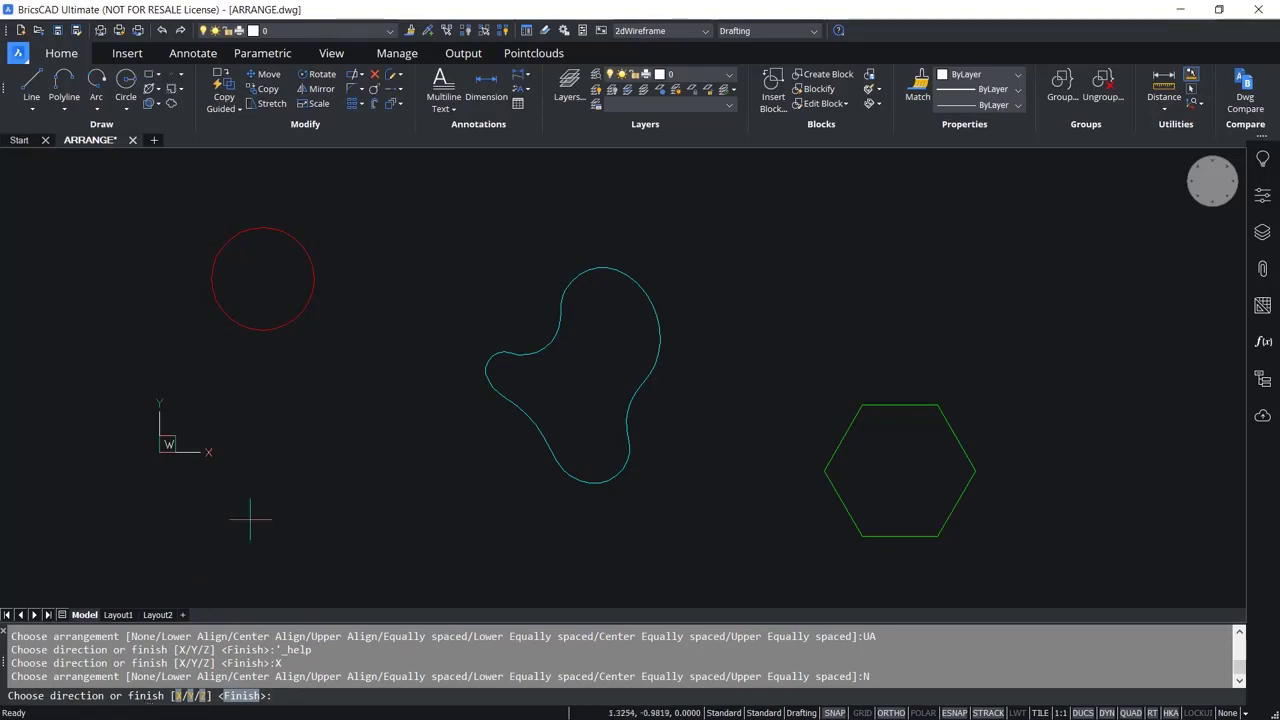
Apply Center Align in the X direction to the circle, the freeform curve and the hexagon.
{"action": "left_click", "coordinate": [178, 695]}
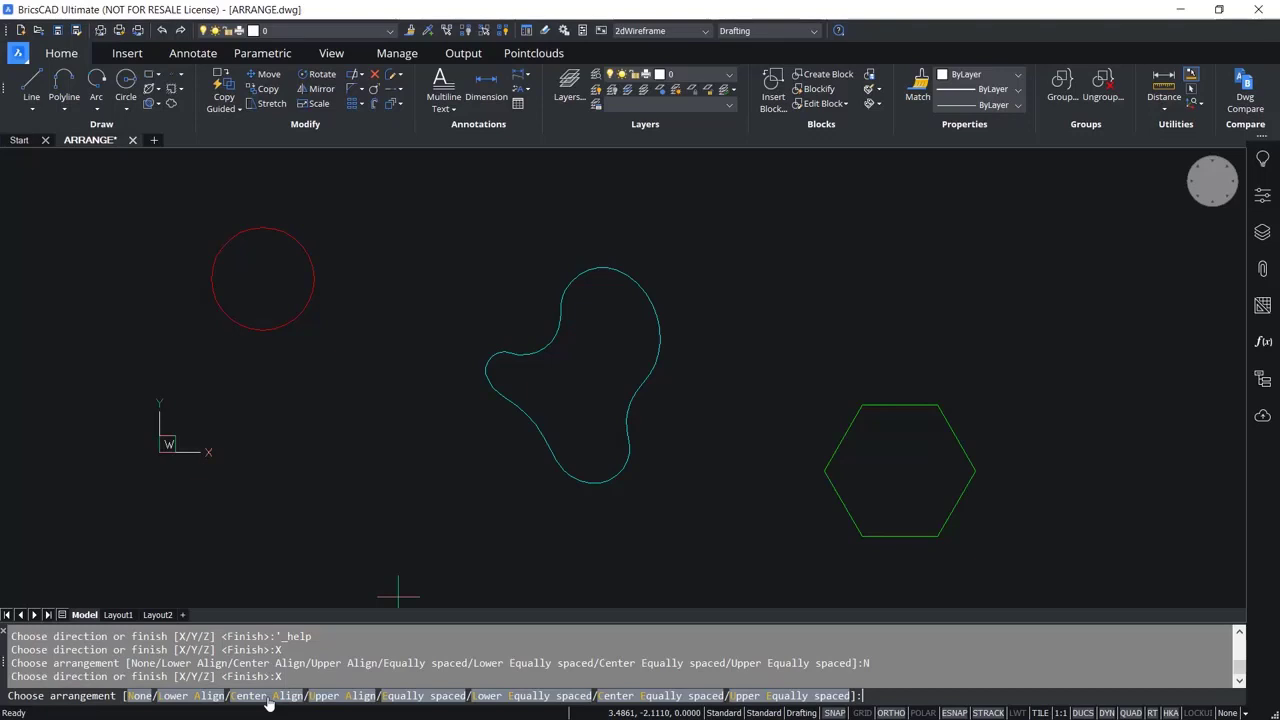
{"action": "left_click", "coordinate": [266, 696]}
{"action": "left_click", "coordinate": [266, 697]}
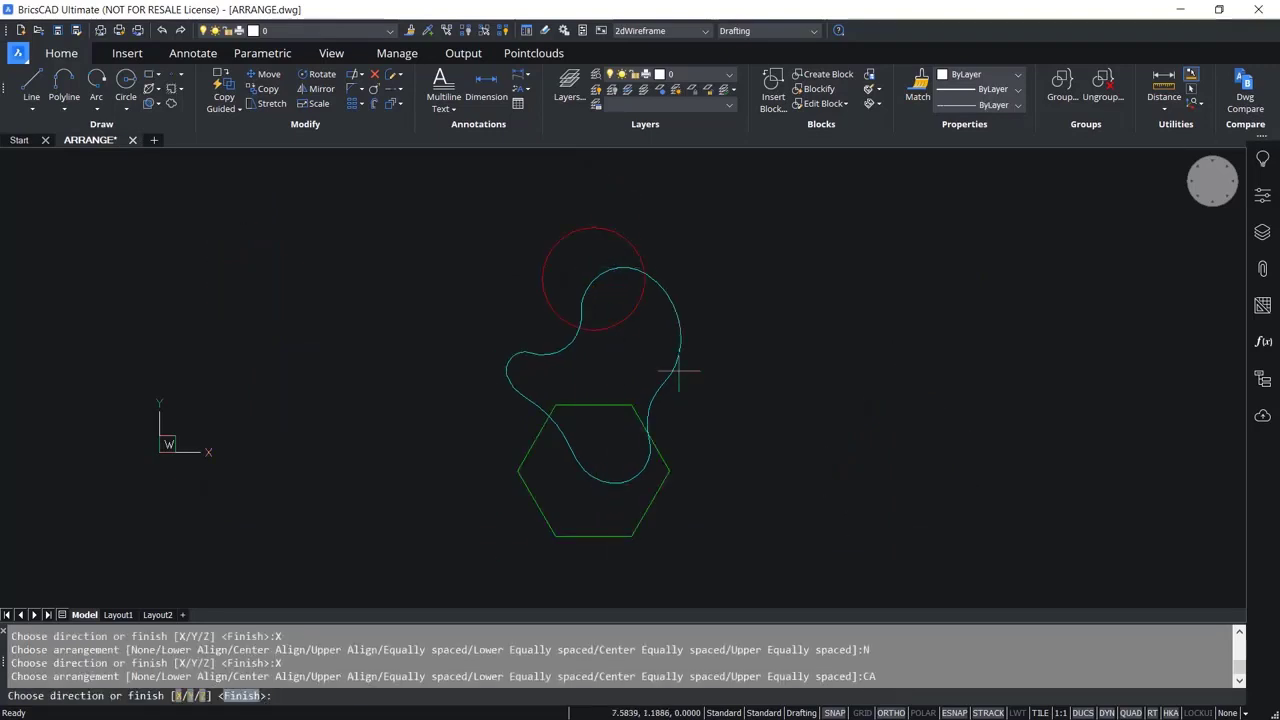
Distribute the three shapes in the X direction with Equally spaced, followed by Lower Equally spaced.
{"action": "left_click", "coordinate": [177, 695]}
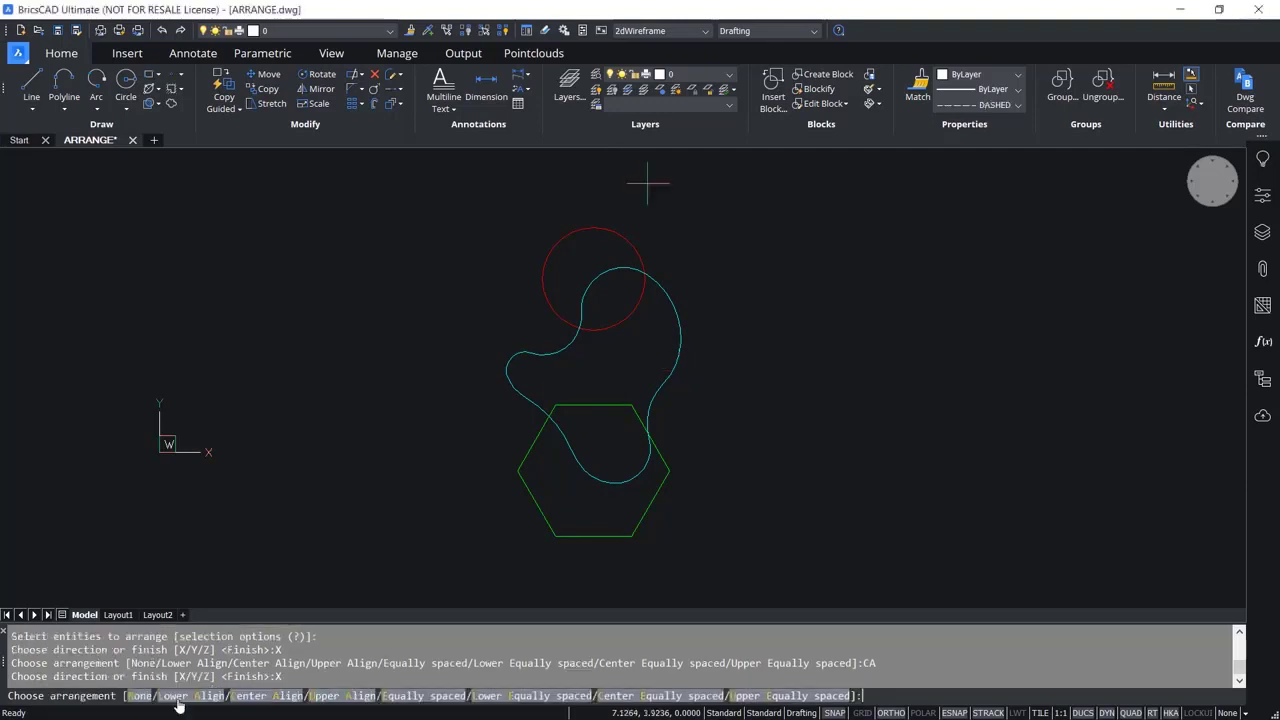
{"action": "left_click", "coordinate": [428, 697]}
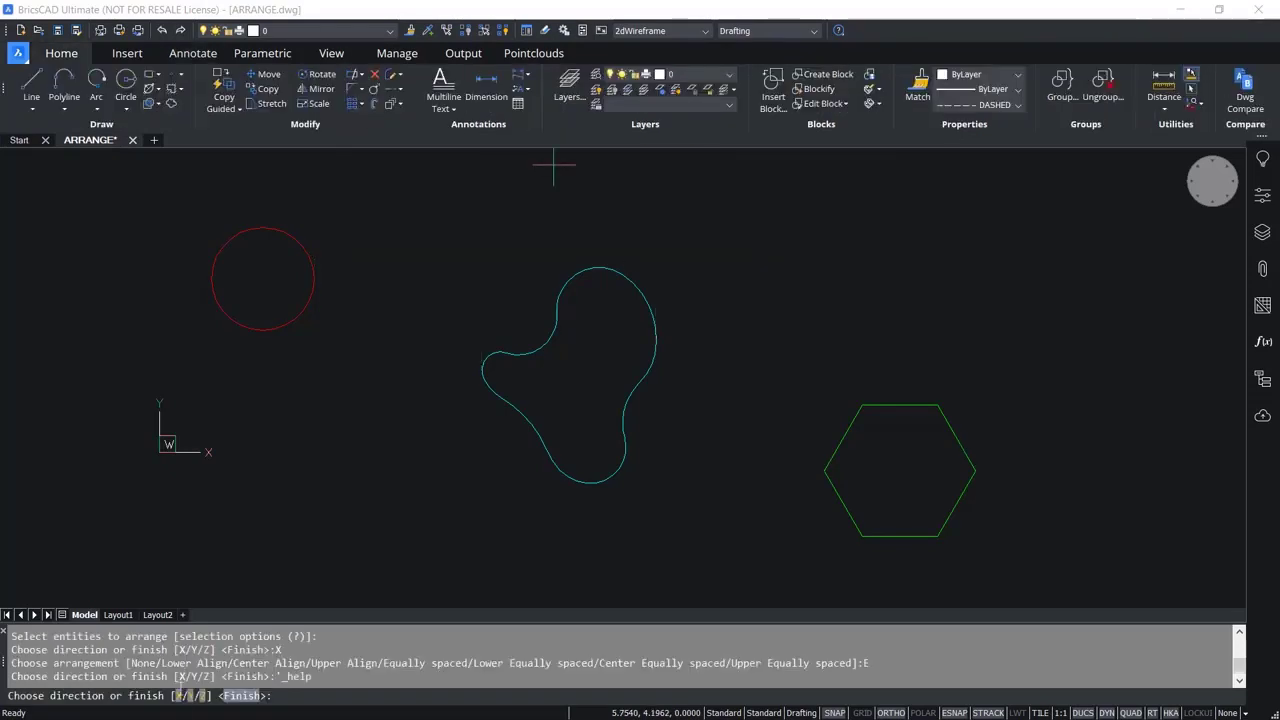
{"action": "left_click", "coordinate": [181, 695]}
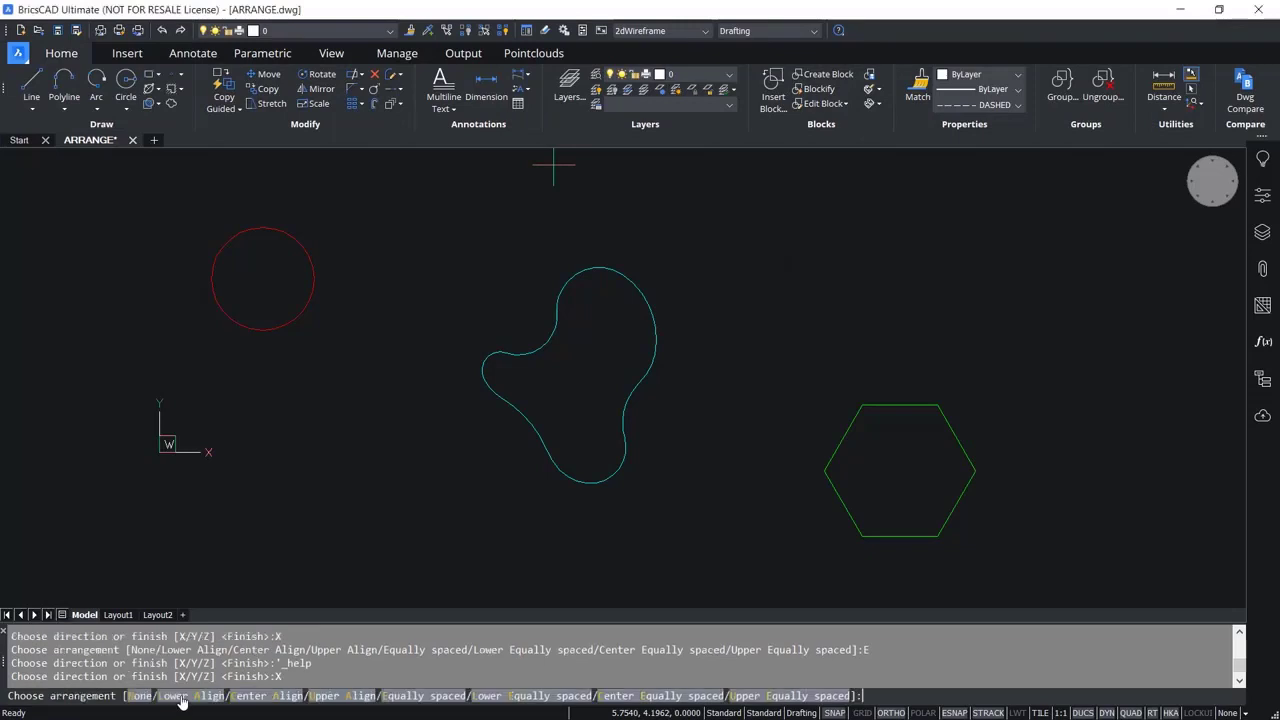
{"action": "left_click", "coordinate": [518, 697]}
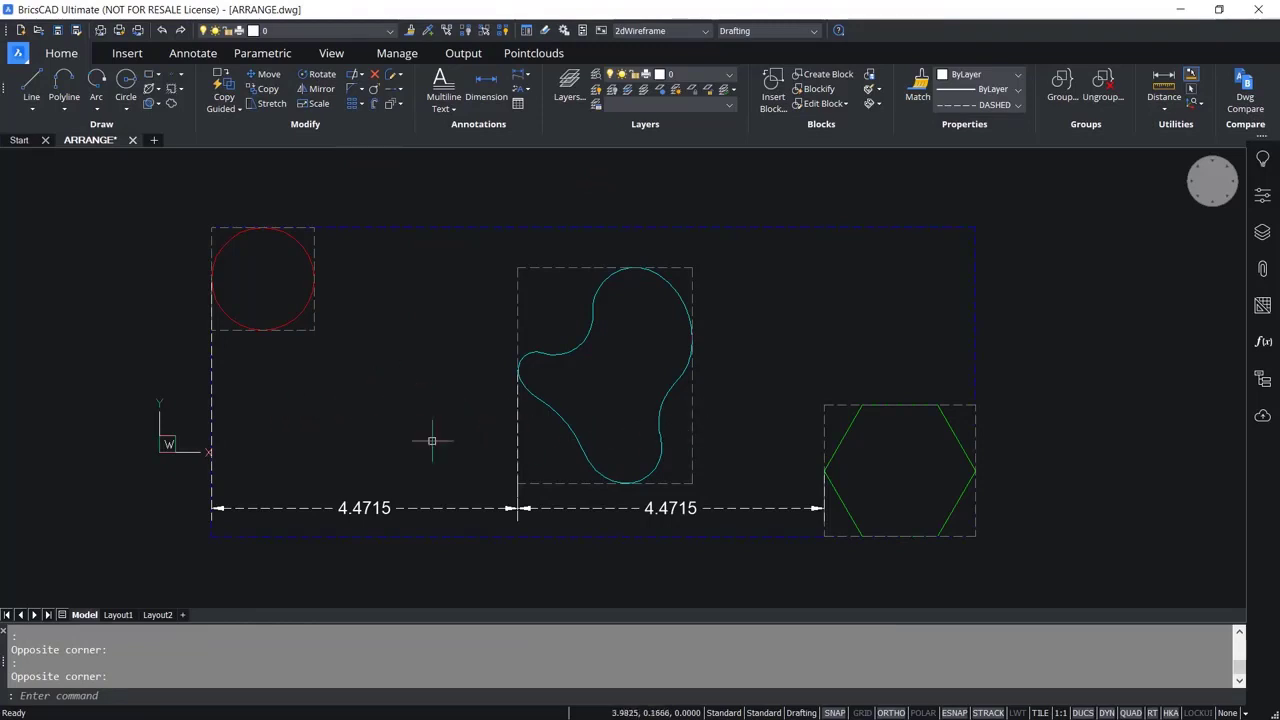
{"action": "mouse_move", "coordinate": [848, 434]}
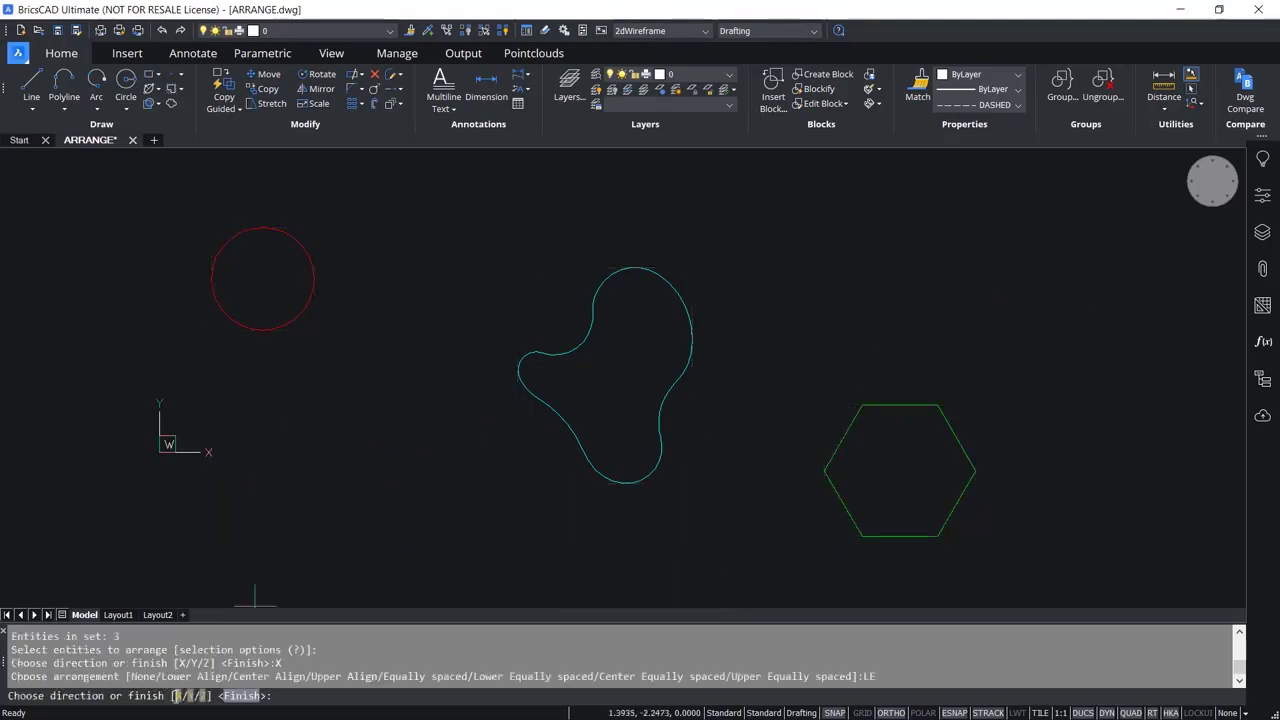
Distribute the three shapes in the X direction with Center Equally spaced, followed by Upper Equally spaced.
{"action": "left_click", "coordinate": [177, 695]}
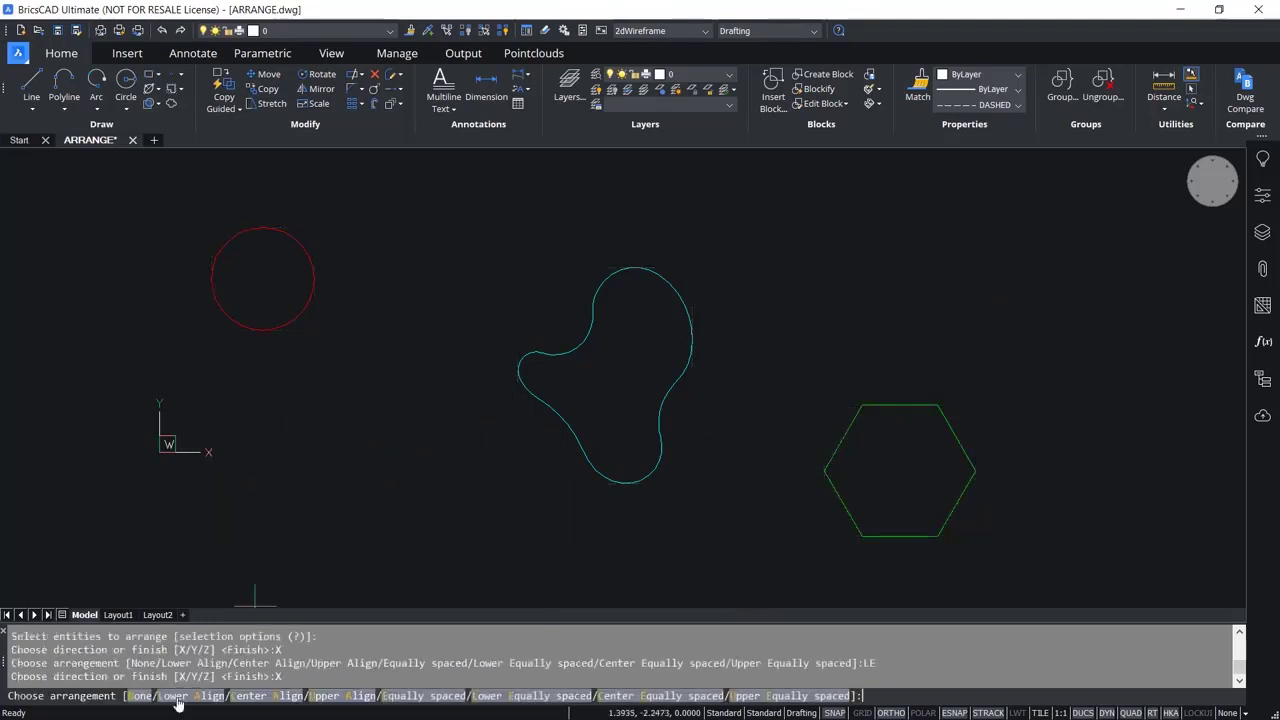
{"action": "left_click", "coordinate": [650, 698]}
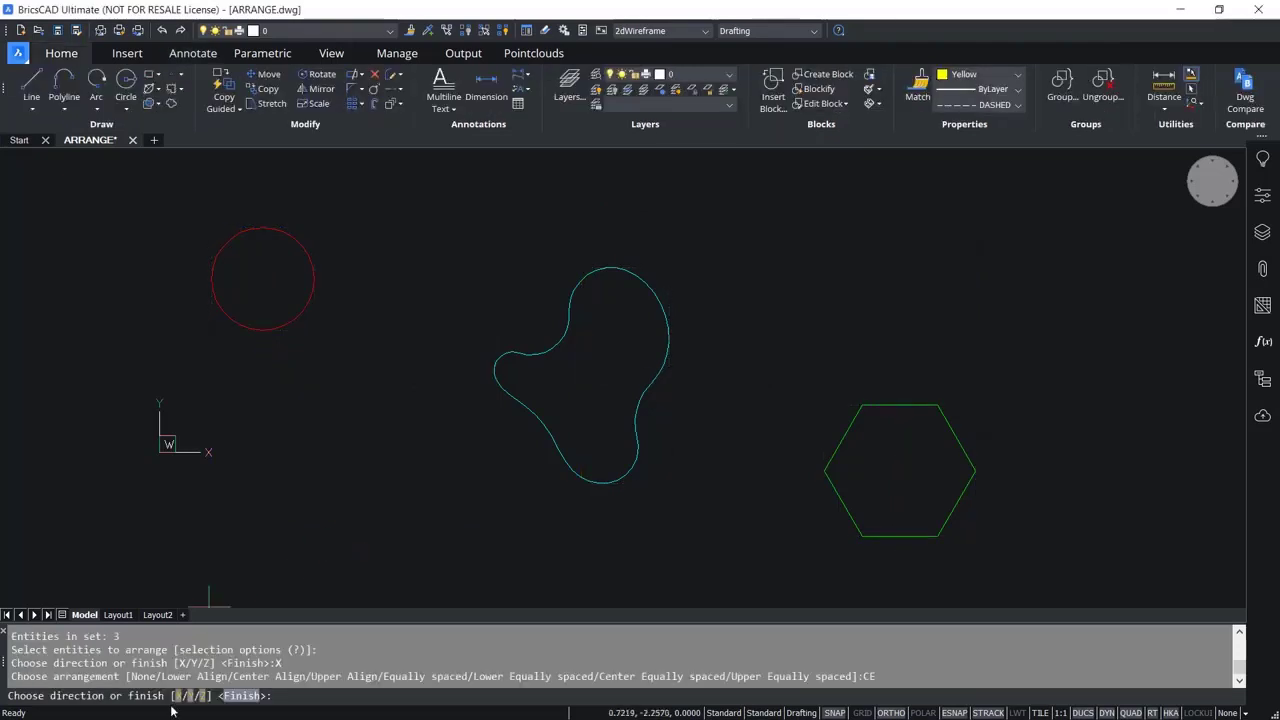
{"action": "left_click", "coordinate": [178, 696]}
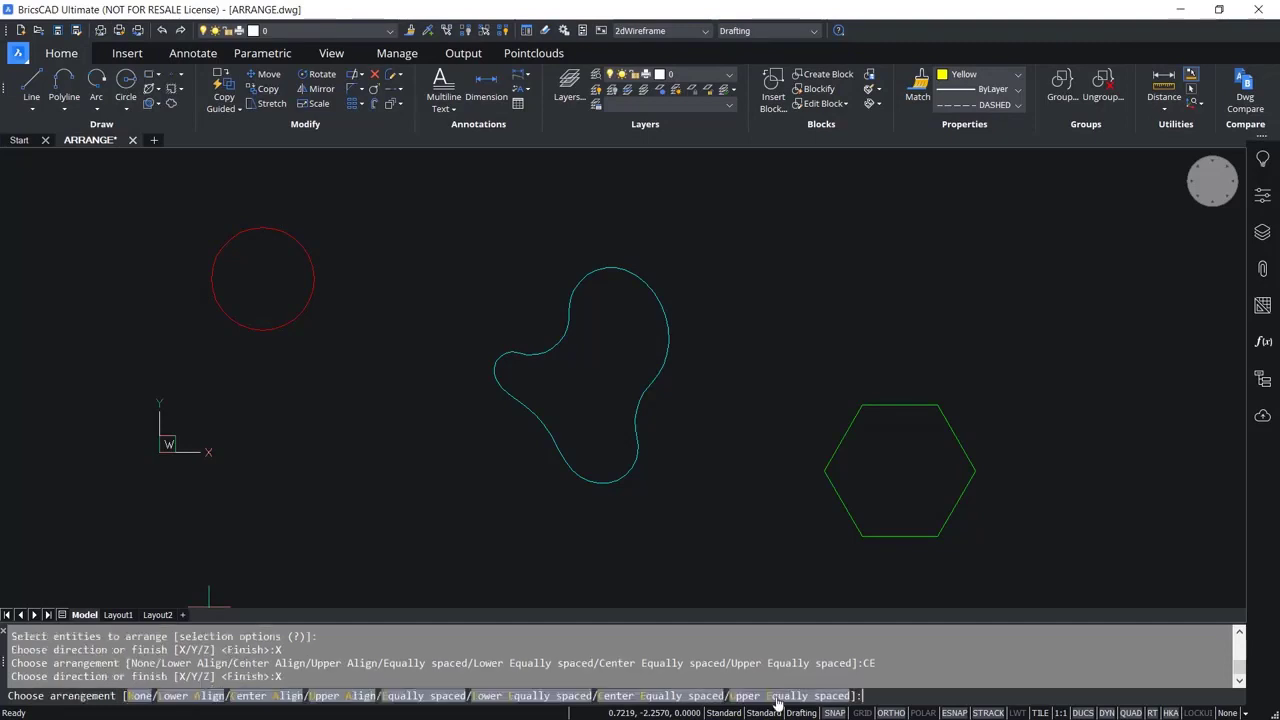
{"action": "left_click", "coordinate": [777, 698]}
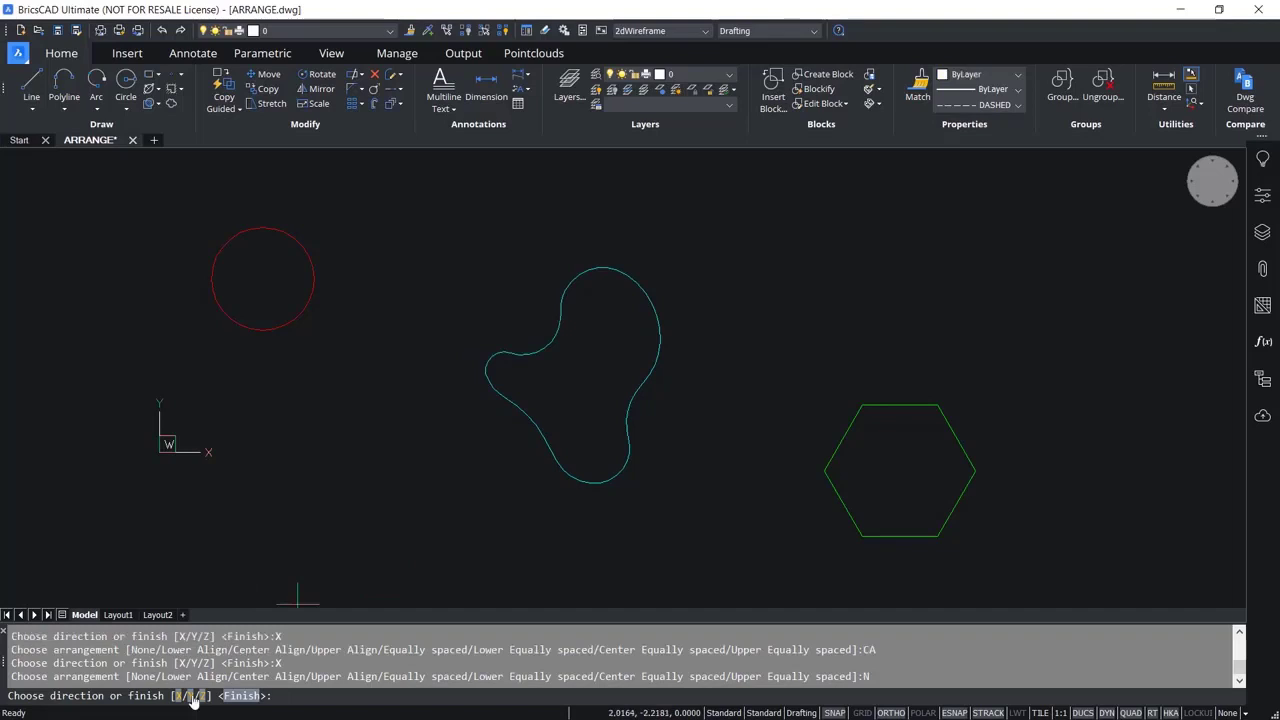
Apply Lower Align in the Y direction to the circle, the freeform curve and the hexagon.
{"action": "left_click", "coordinate": [191, 696]}
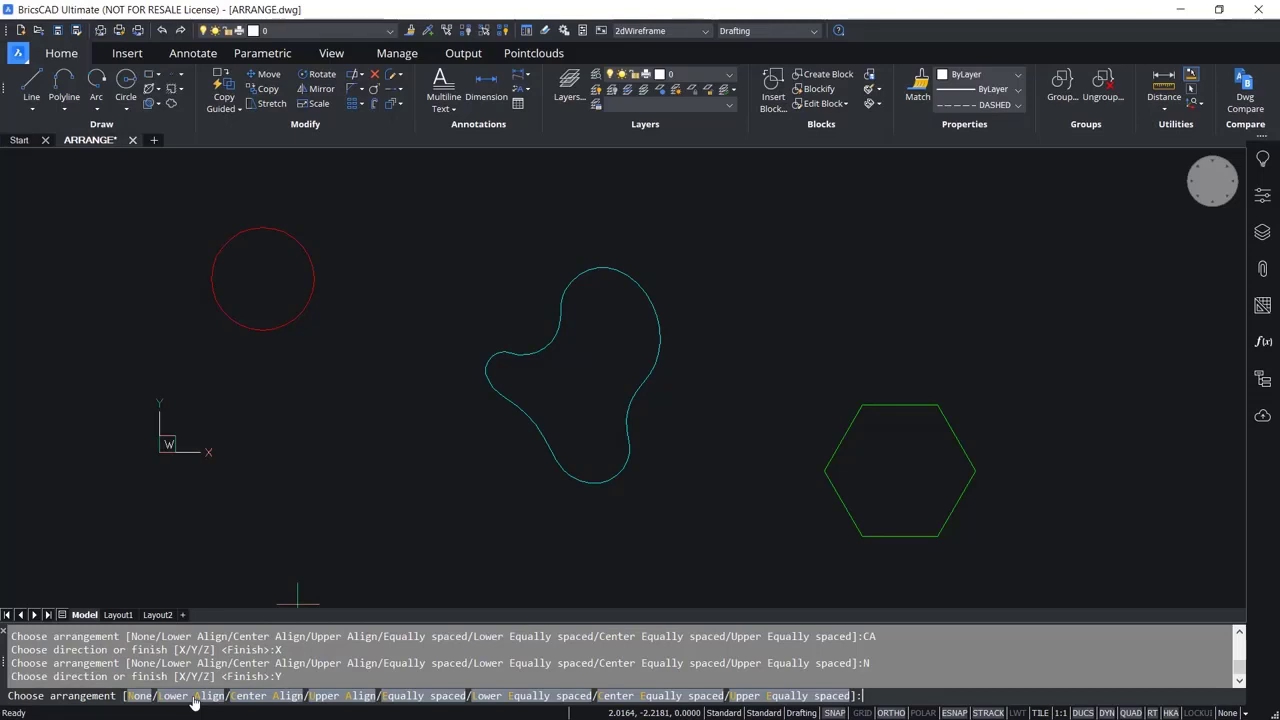
{"action": "left_click", "coordinate": [194, 698]}
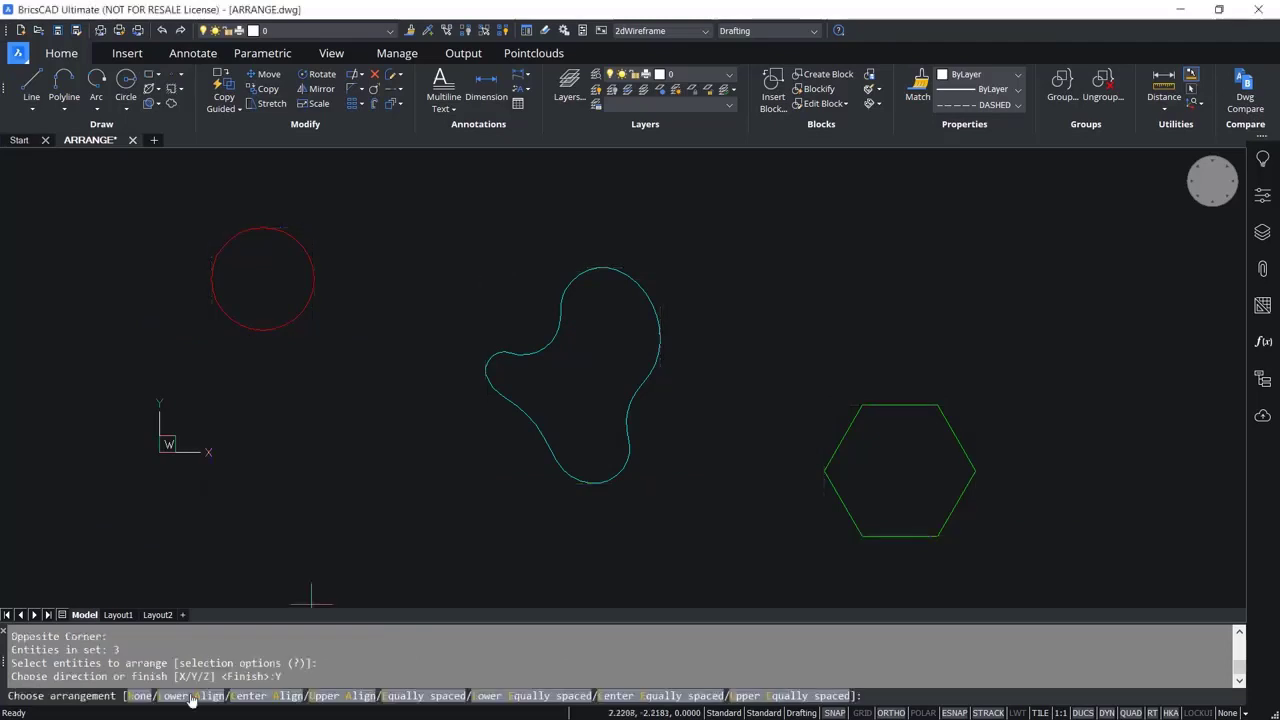
{"action": "type", "text": "LA"}
{"action": "key", "text": "Return"}
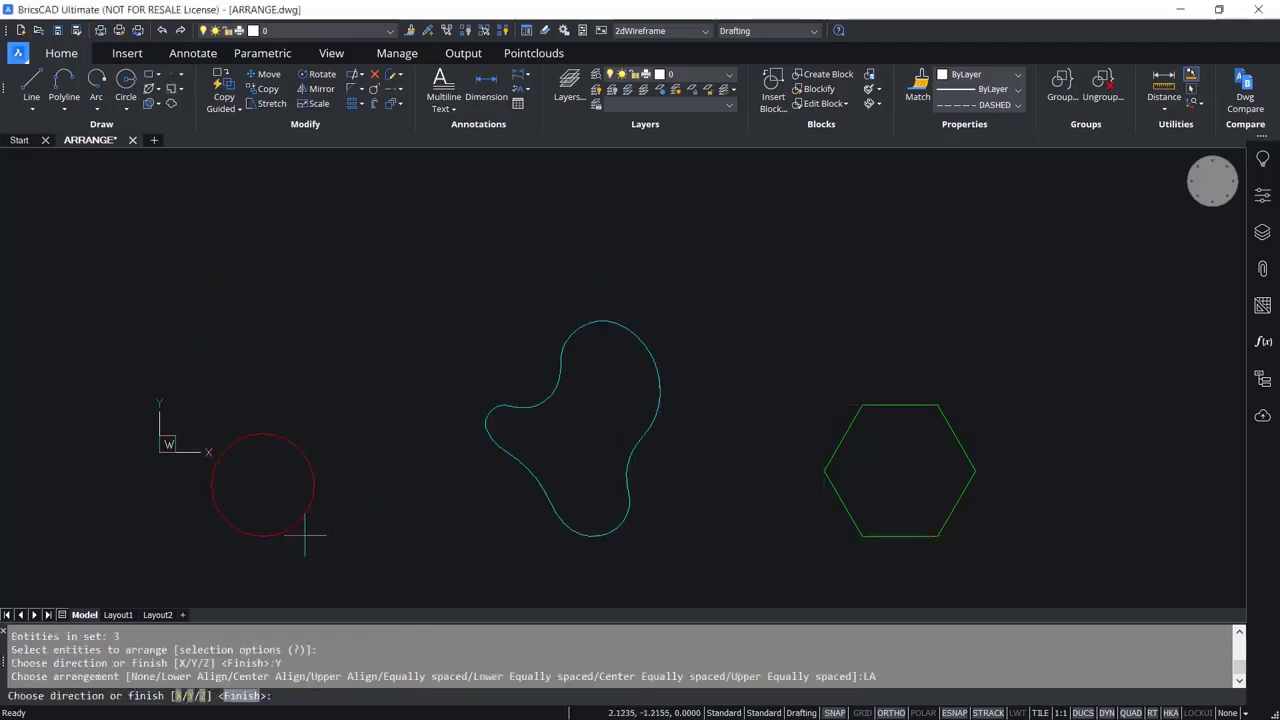
Arrange the three shapes in the Y direction with Upper Align, followed by Center Align.
{"action": "left_click", "coordinate": [190, 695]}
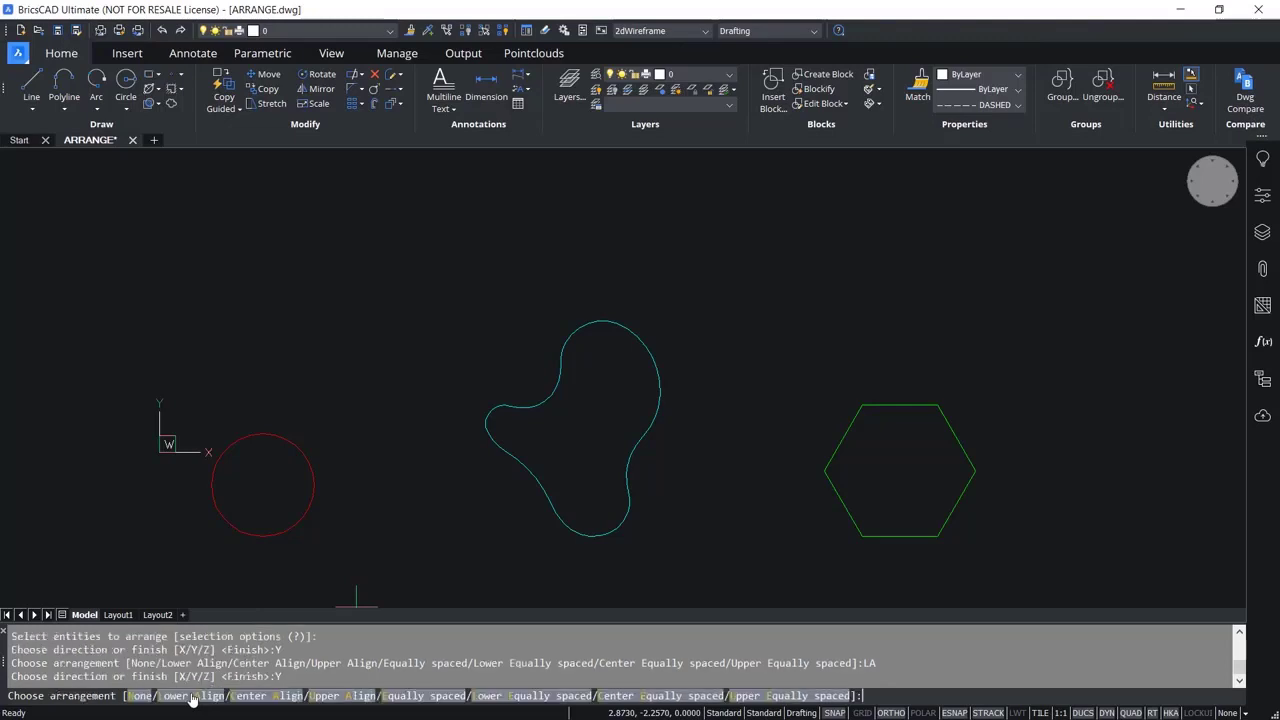
{"action": "left_click", "coordinate": [339, 697]}
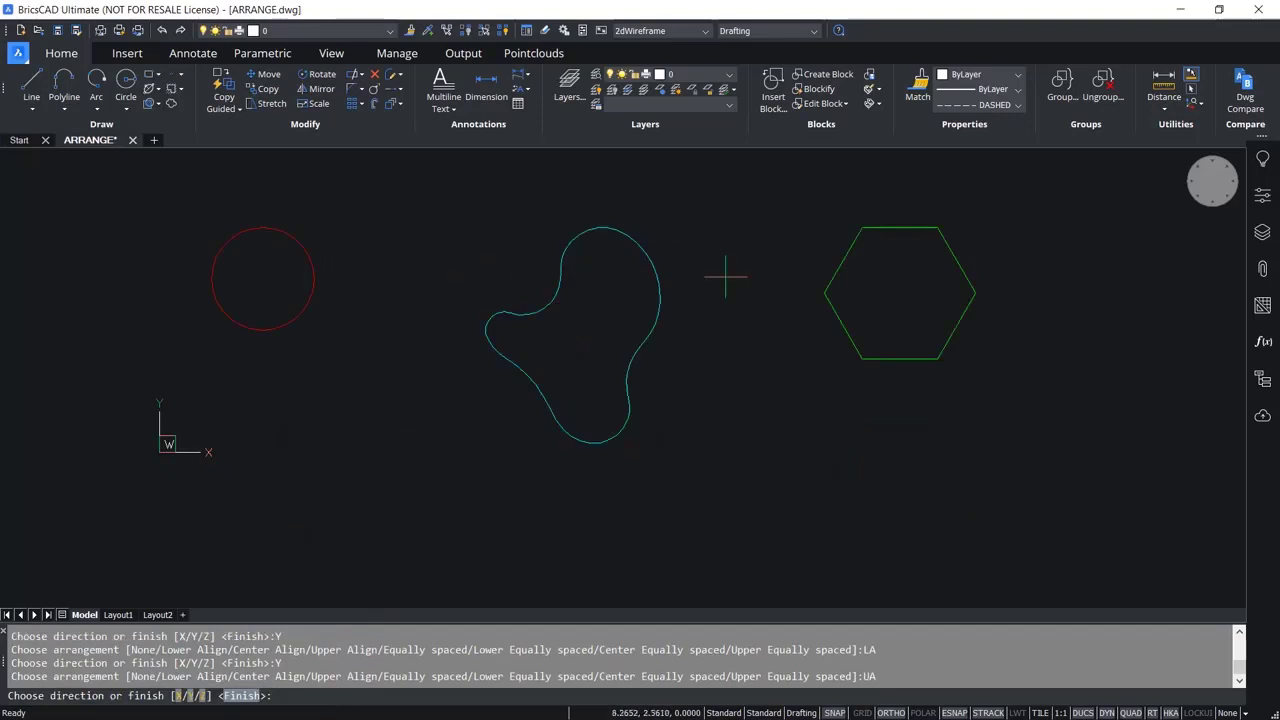
{"action": "key", "text": "Escape"}
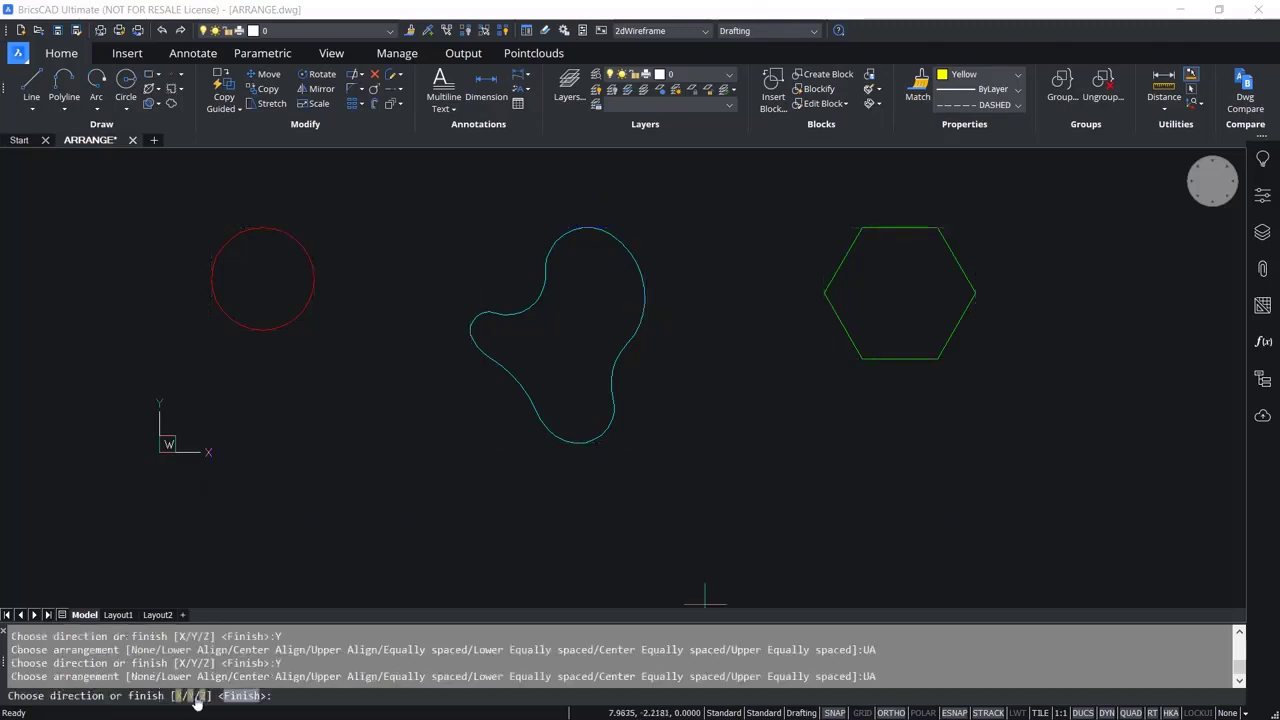
{"action": "left_click", "coordinate": [193, 703]}
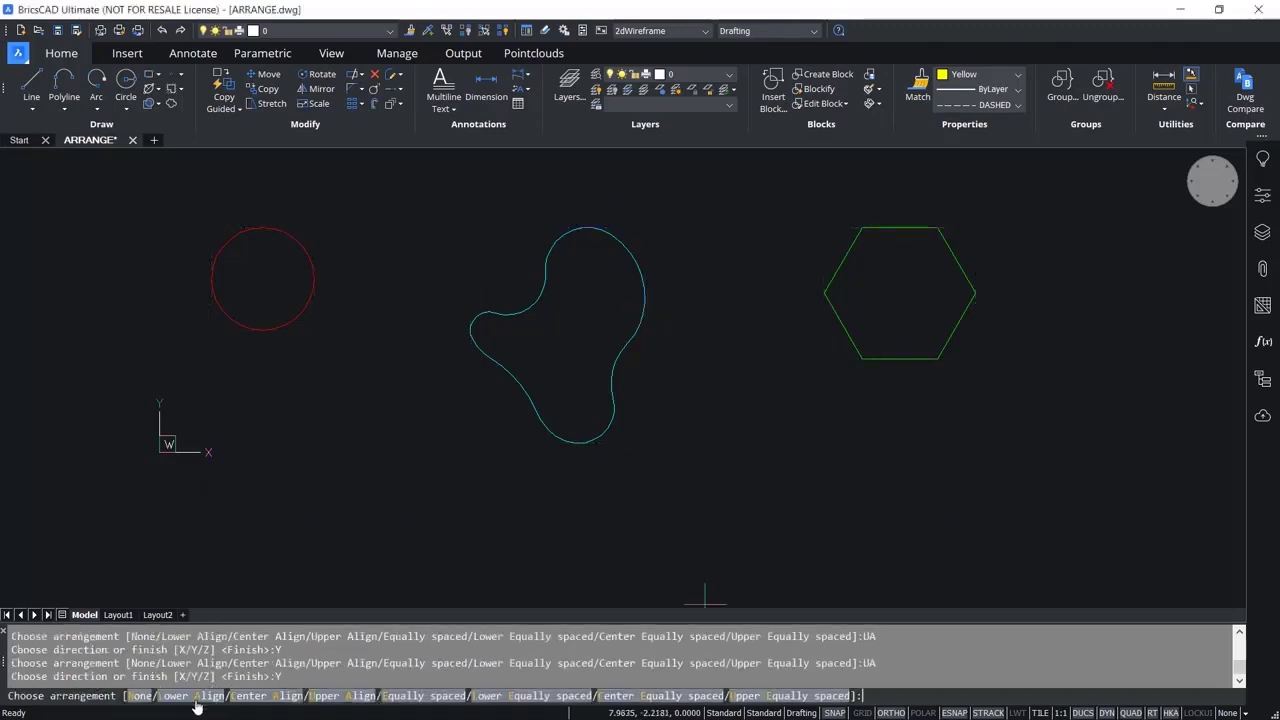
{"action": "left_click", "coordinate": [266, 702]}
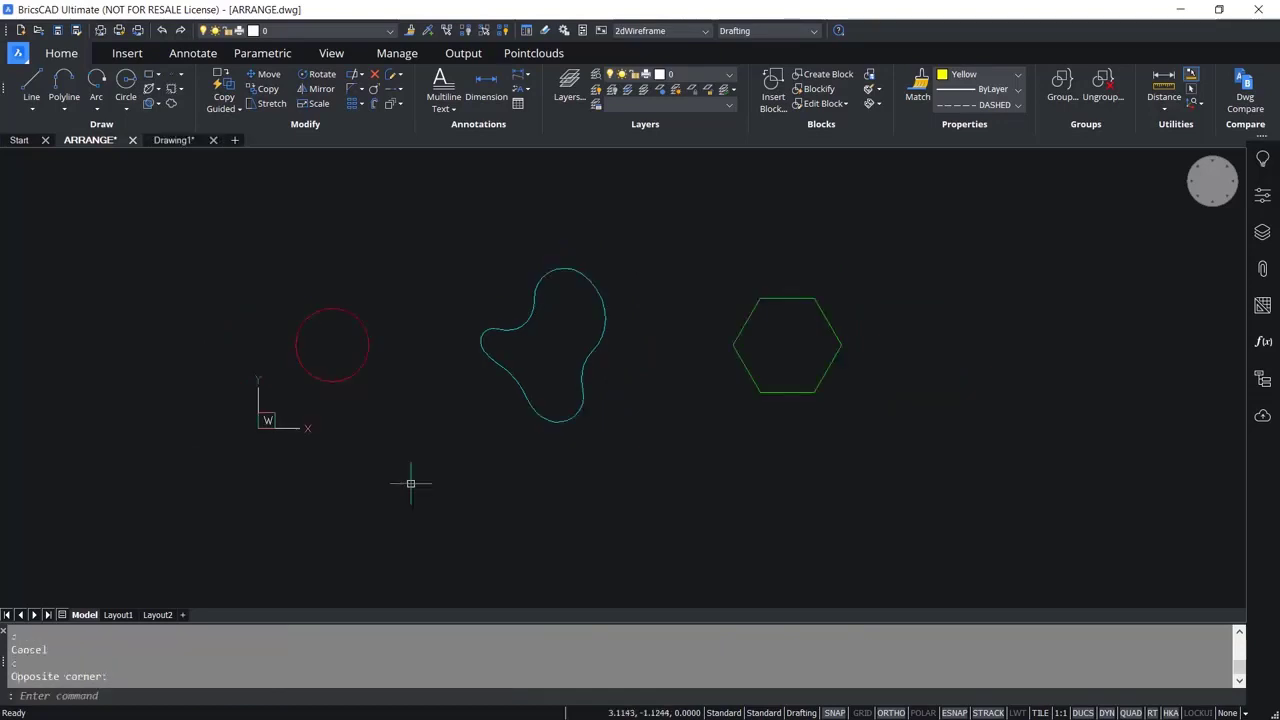
Move the circle straight up by about 3.5 units, above the freeform curve and the hexagon.
{"action": "scroll", "coordinate": [410, 484], "scroll_direction": "down", "scroll_amount": 1}
{"action": "scroll", "coordinate": [378, 425], "scroll_direction": "up", "scroll_amount": 1}
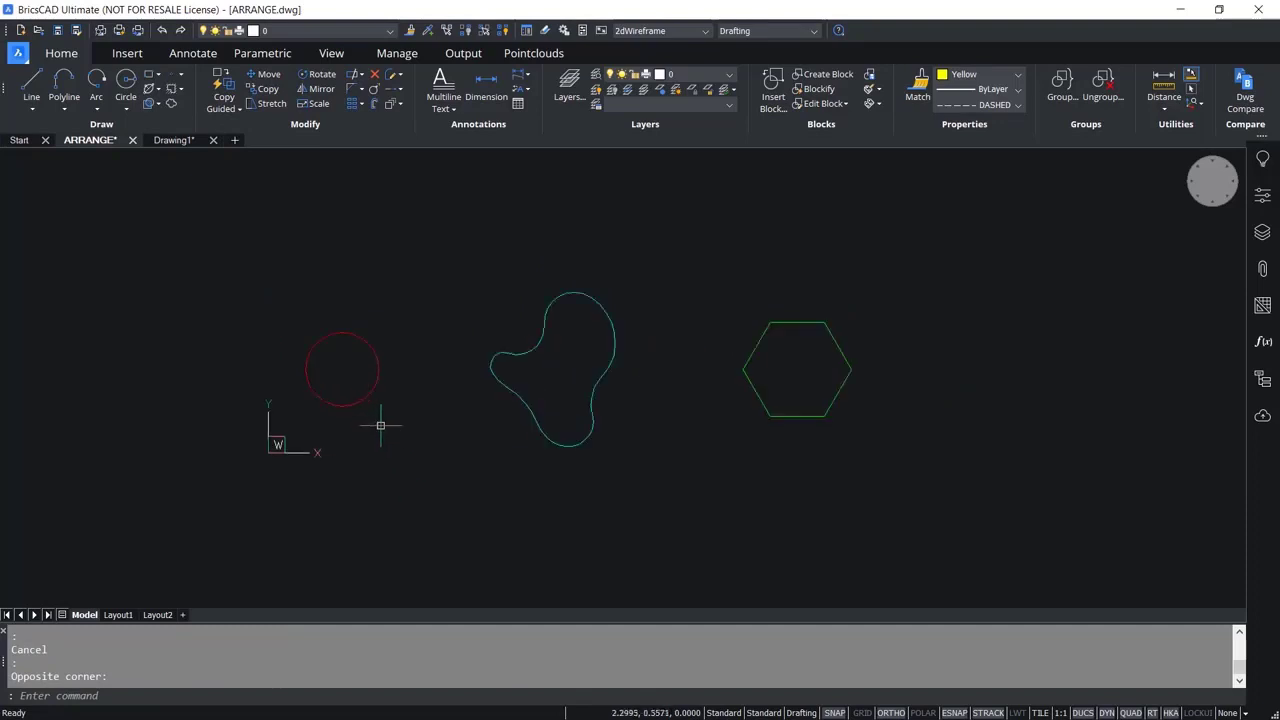
{"action": "left_click", "coordinate": [263, 74]}
{"action": "left_click", "coordinate": [400, 329]}
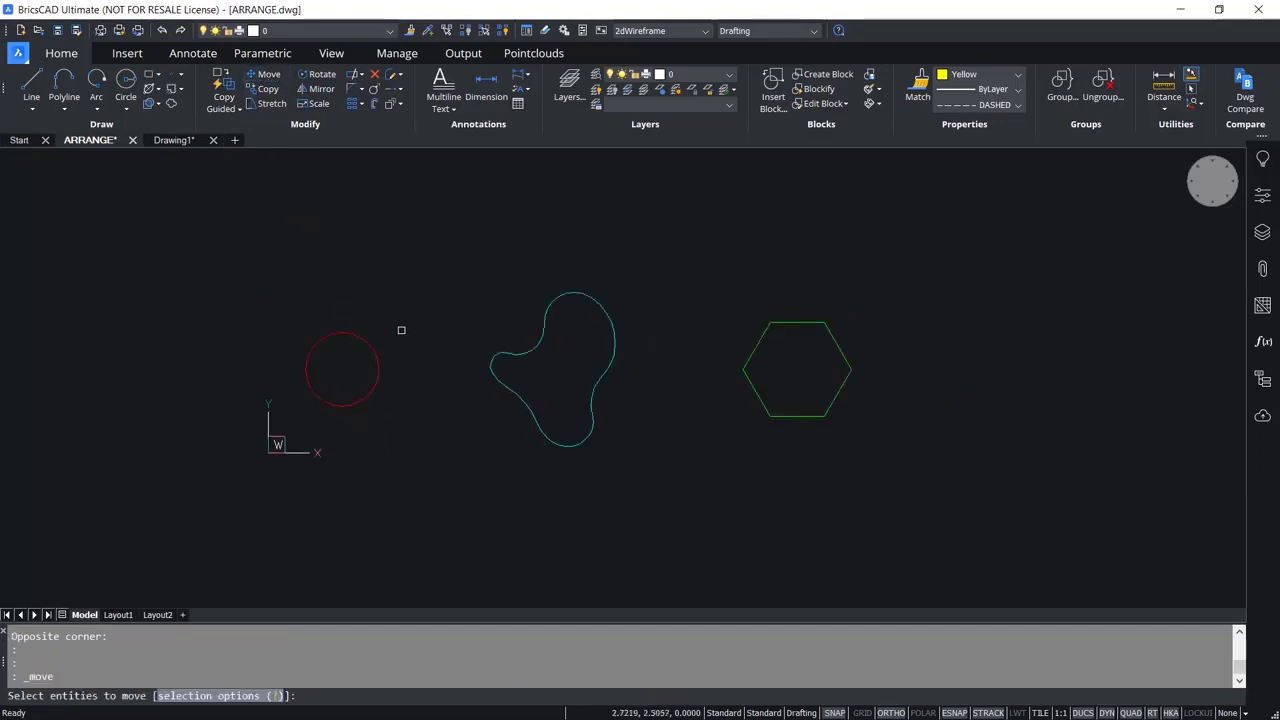
{"action": "left_click", "coordinate": [309, 393]}
{"action": "key", "text": "Return"}
{"action": "left_click", "coordinate": [402, 518]}
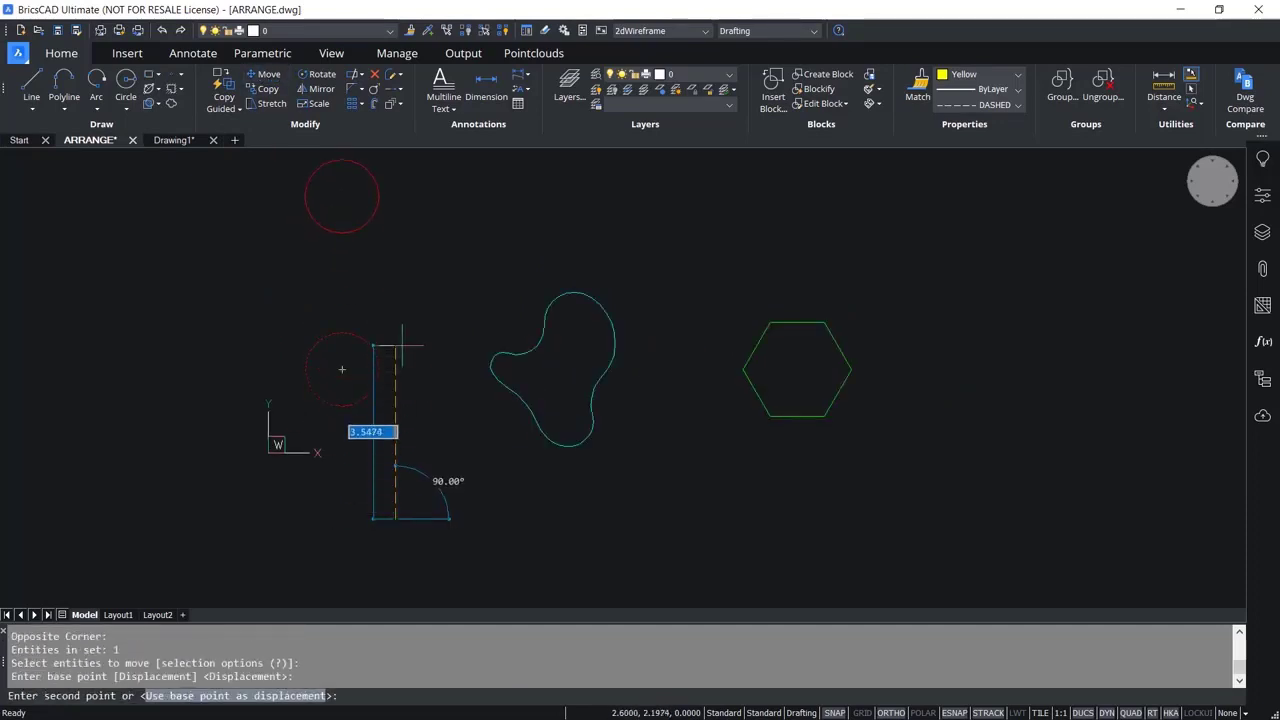
{"action": "left_click", "coordinate": [402, 340]}
Move the hexagon straight down so that it sits below the freeform curve.
{"action": "scroll", "coordinate": [594, 503], "scroll_direction": "down", "scroll_amount": 1}
{"action": "key", "text": "Return"}
{"action": "left_click", "coordinate": [754, 434]}
{"action": "left_click", "coordinate": [743, 471]}
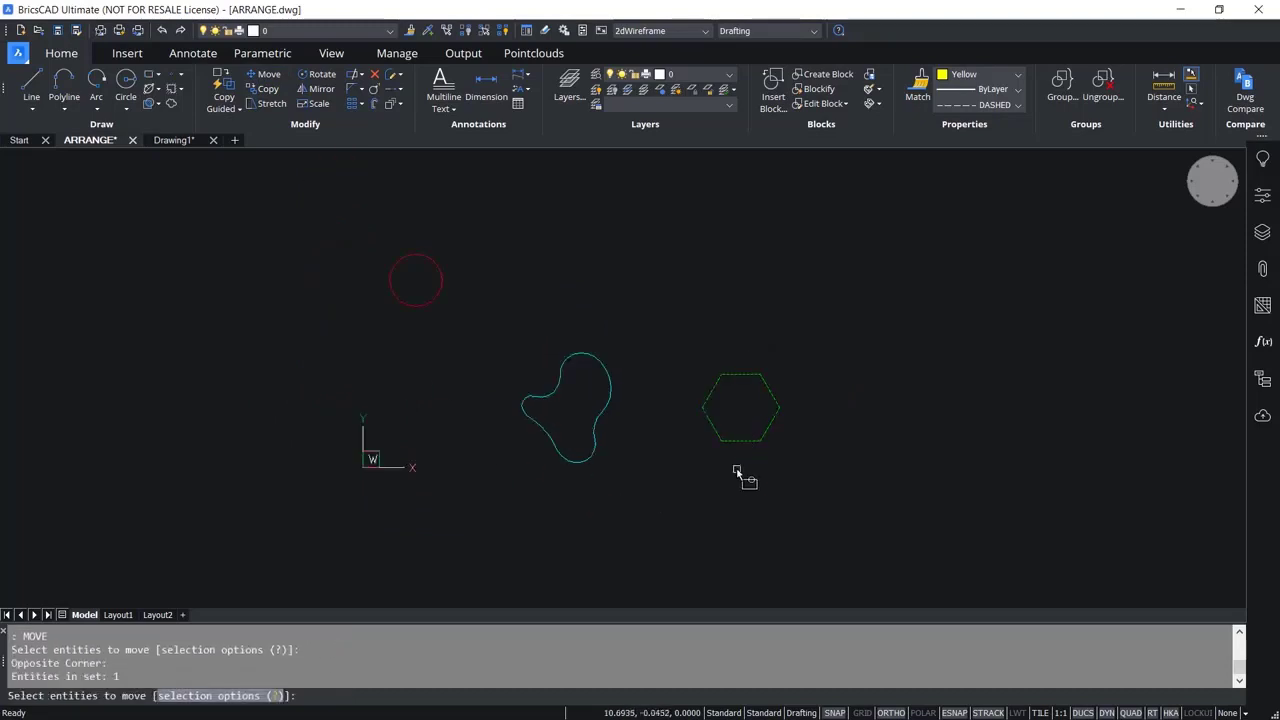
{"action": "key", "text": "Return"}
{"action": "left_click", "coordinate": [877, 375]}
{"action": "left_click", "coordinate": [853, 491]}
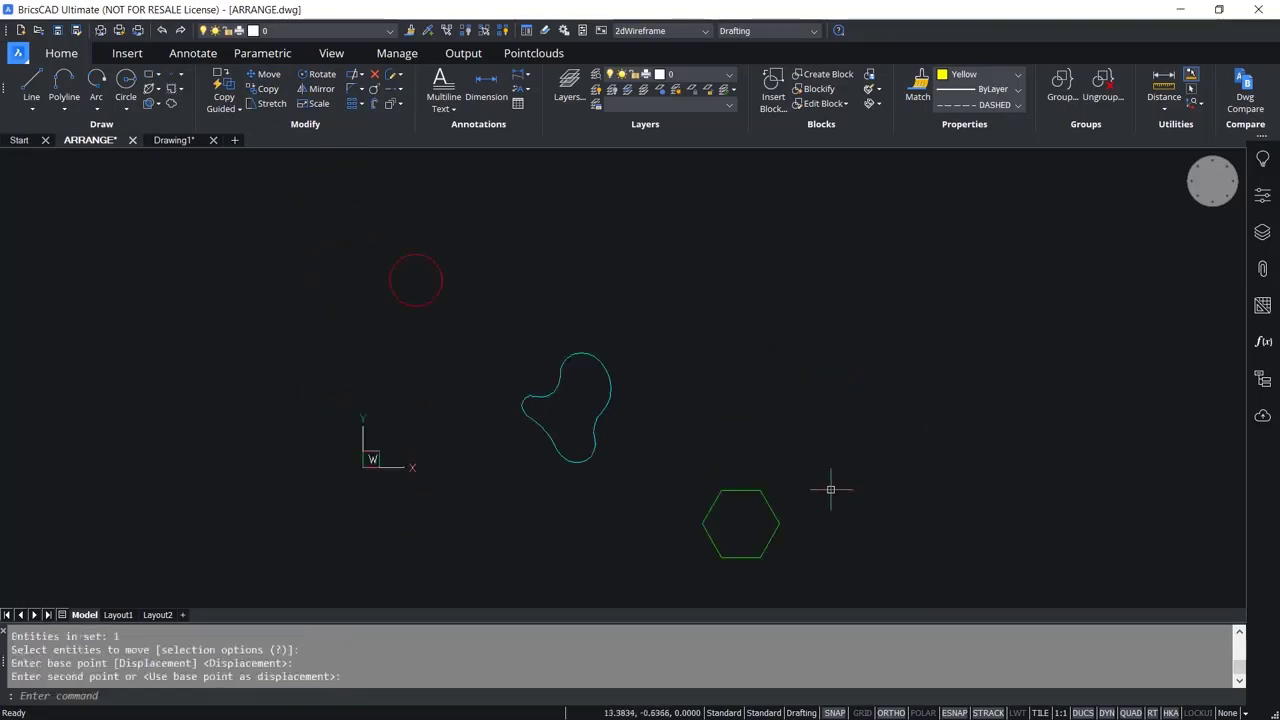
{"action": "key", "text": "Escape"}
Arrange the circle, the freeform curve and the hexagon in the Y direction with Equally spaced.
{"action": "middle_click_drag", "start_coordinate": [619, 482], "coordinate": [607, 452]}
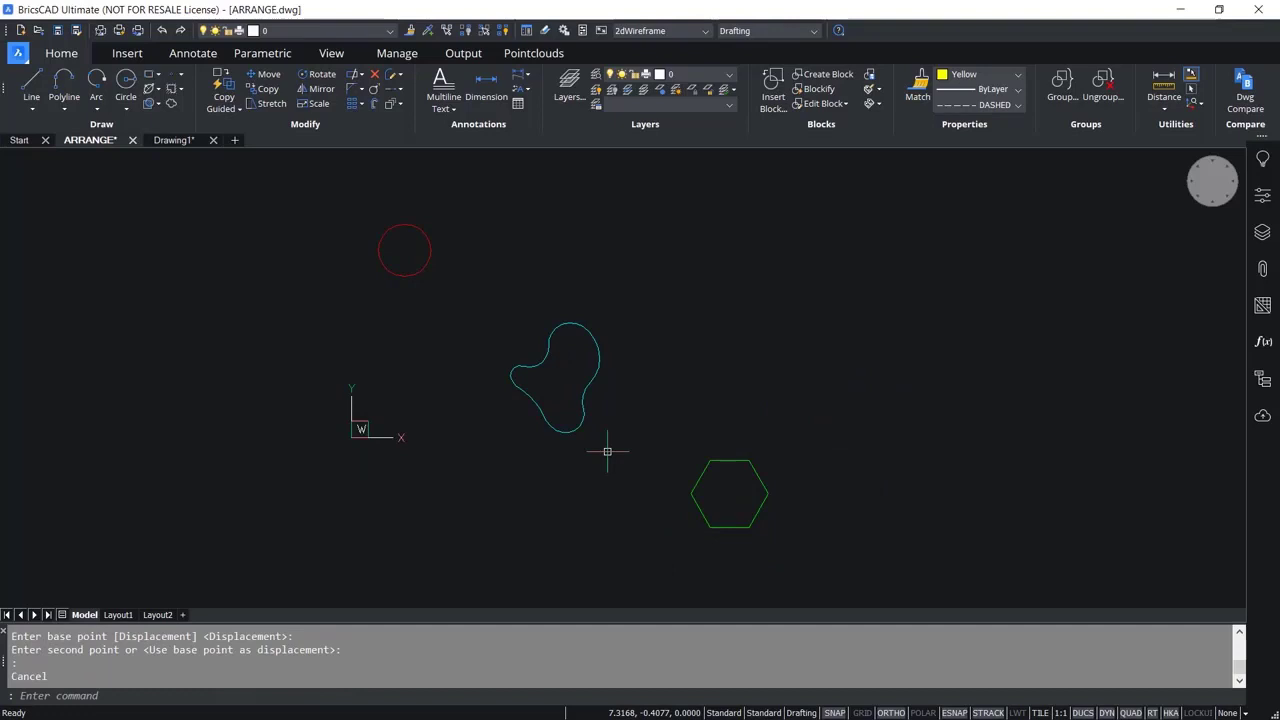
{"action": "type", "text": "ARRANGE"}
{"action": "key", "text": "Return"}
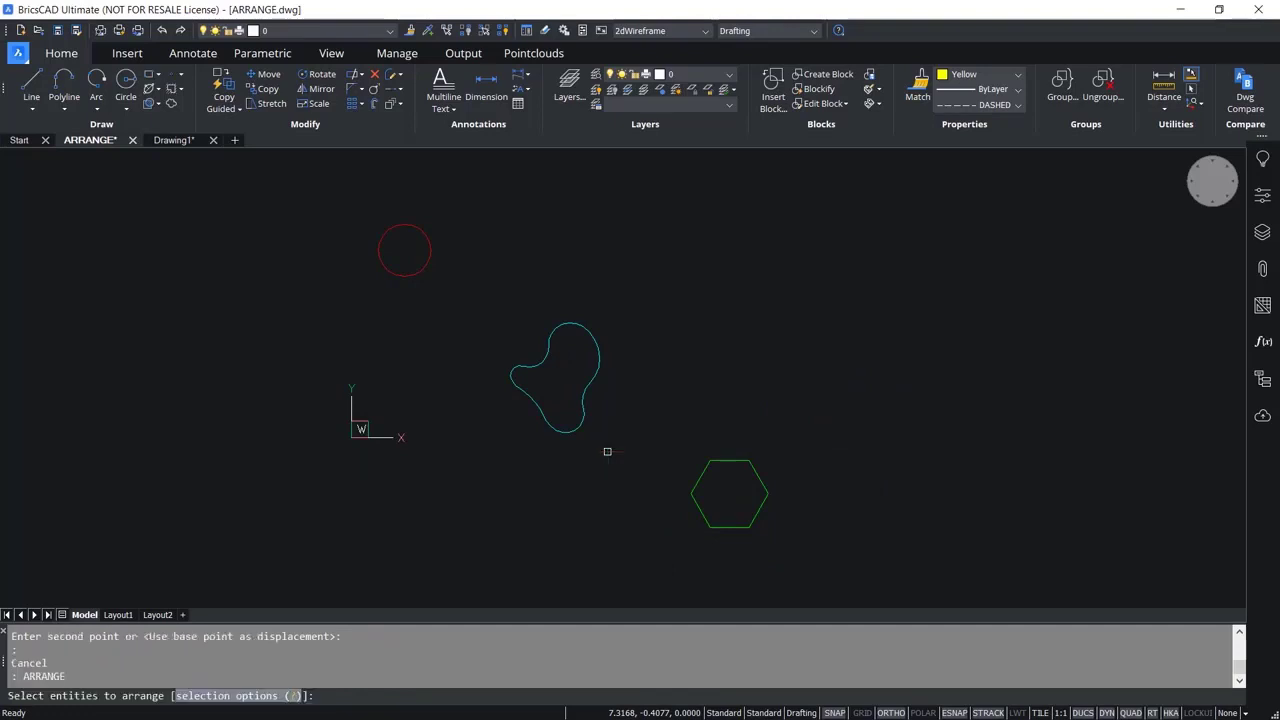
{"action": "left_click", "coordinate": [786, 237]}
{"action": "left_click", "coordinate": [322, 556]}
{"action": "key", "text": "Return"}
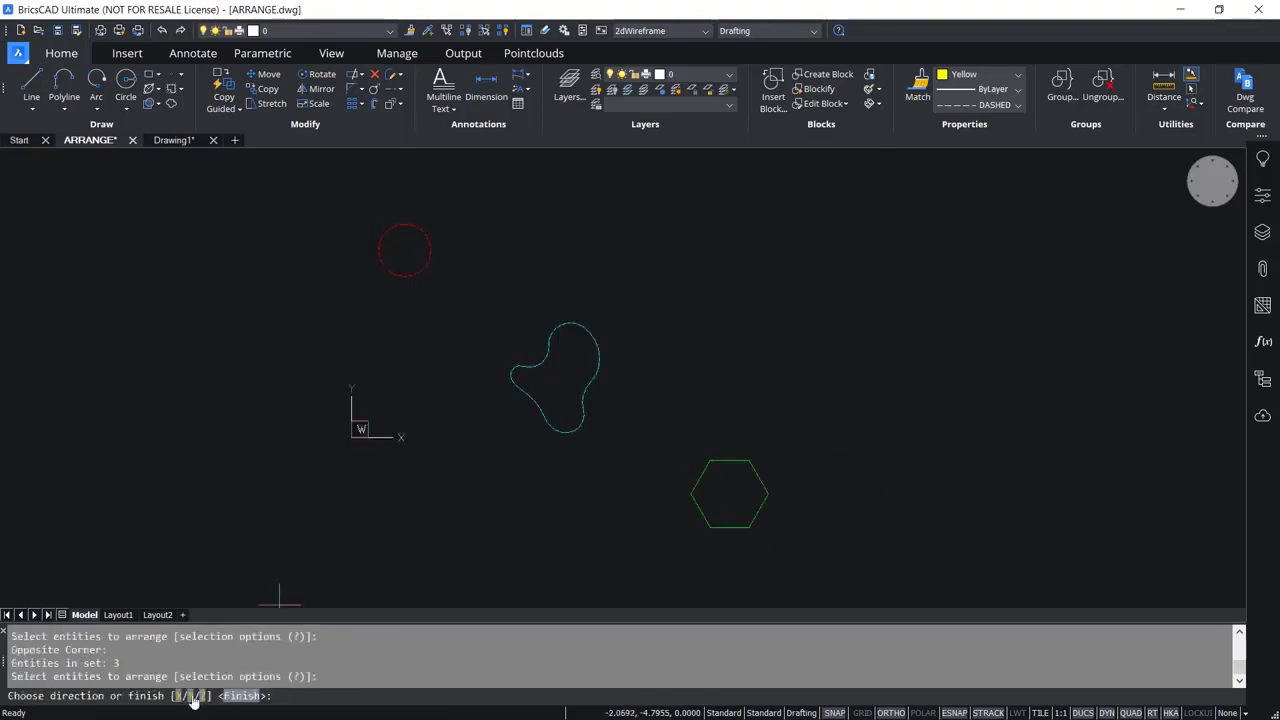
{"action": "left_click", "coordinate": [192, 696]}
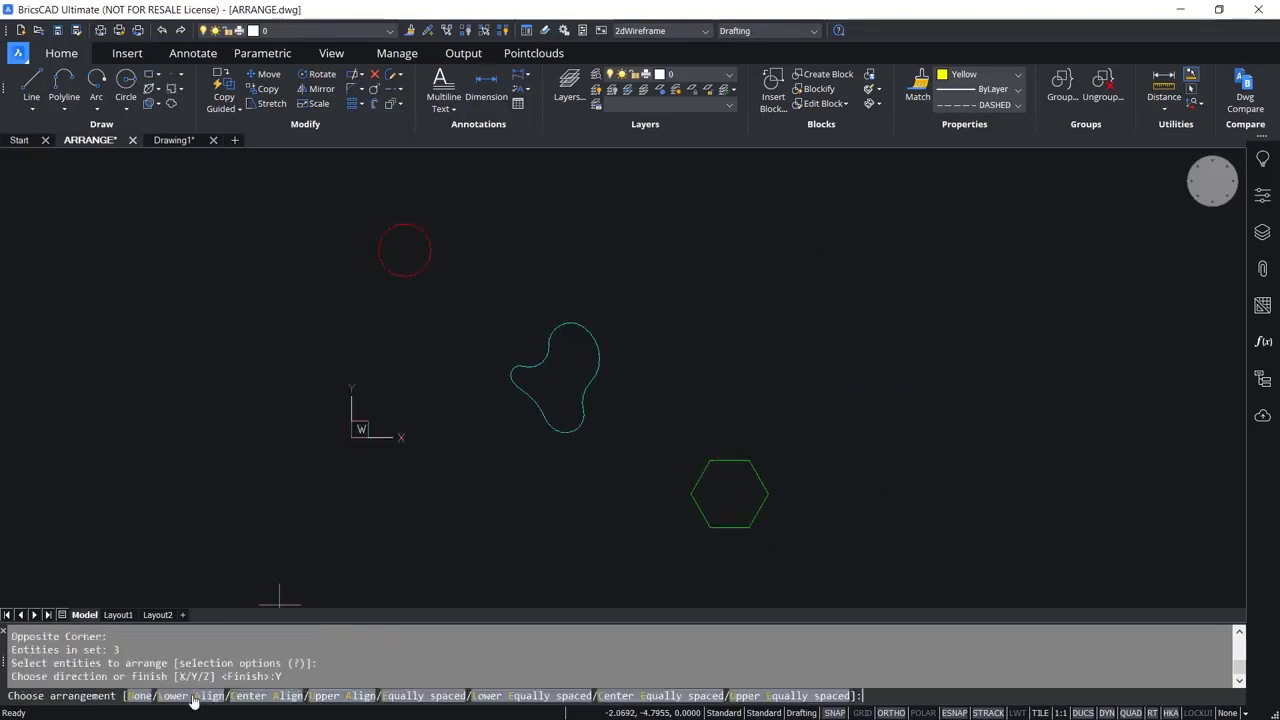
{"action": "left_click", "coordinate": [420, 696]}
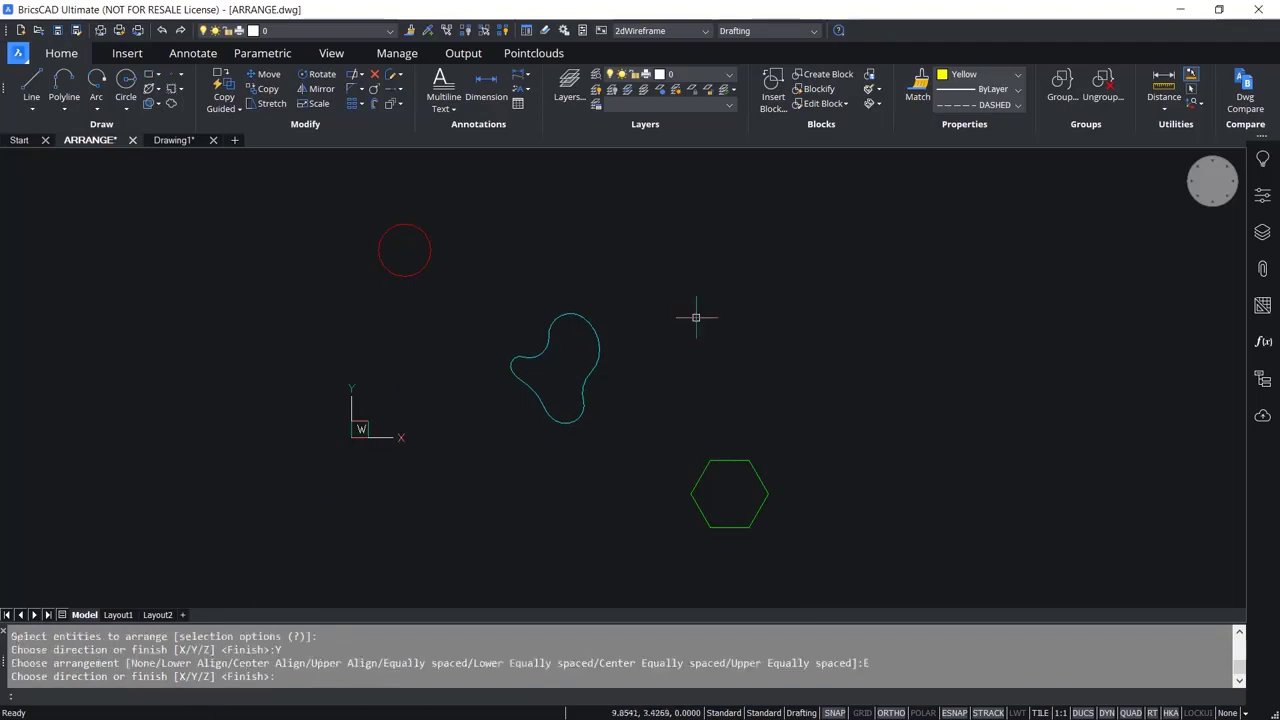
{"action": "key", "text": "Return"}
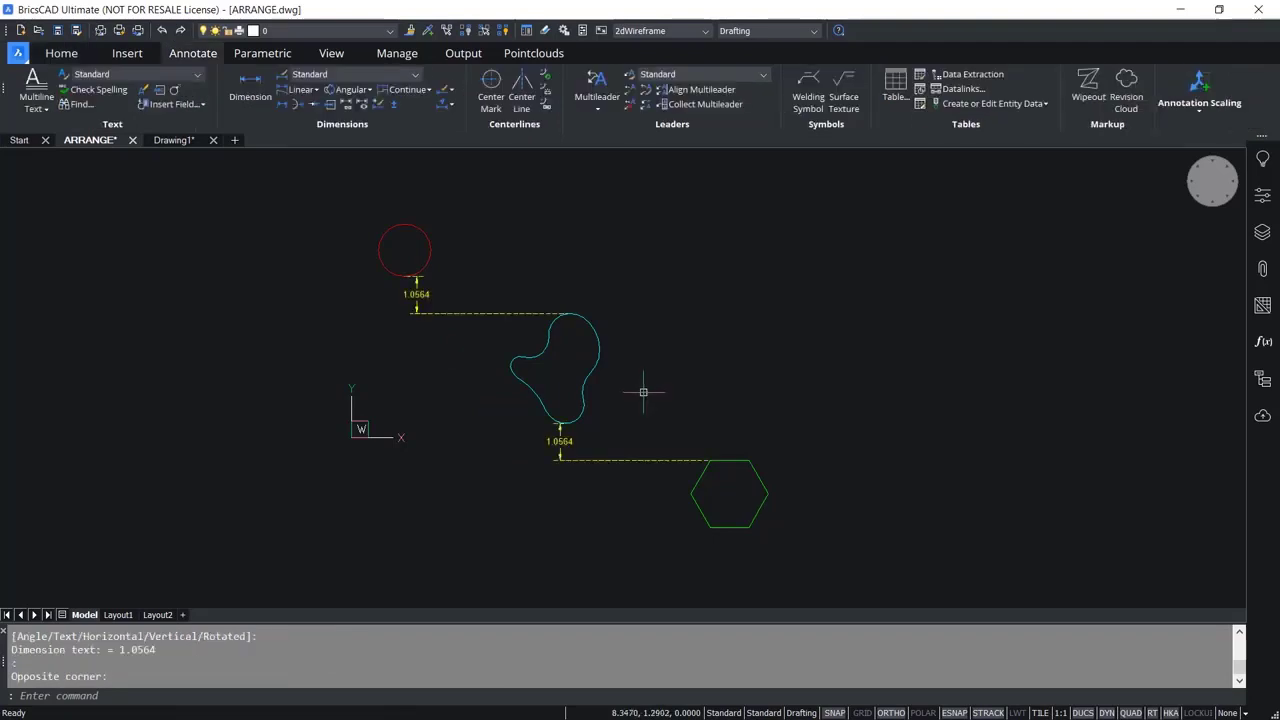
{"action": "scroll", "coordinate": [622, 401], "scroll_direction": "up", "scroll_amount": 2}
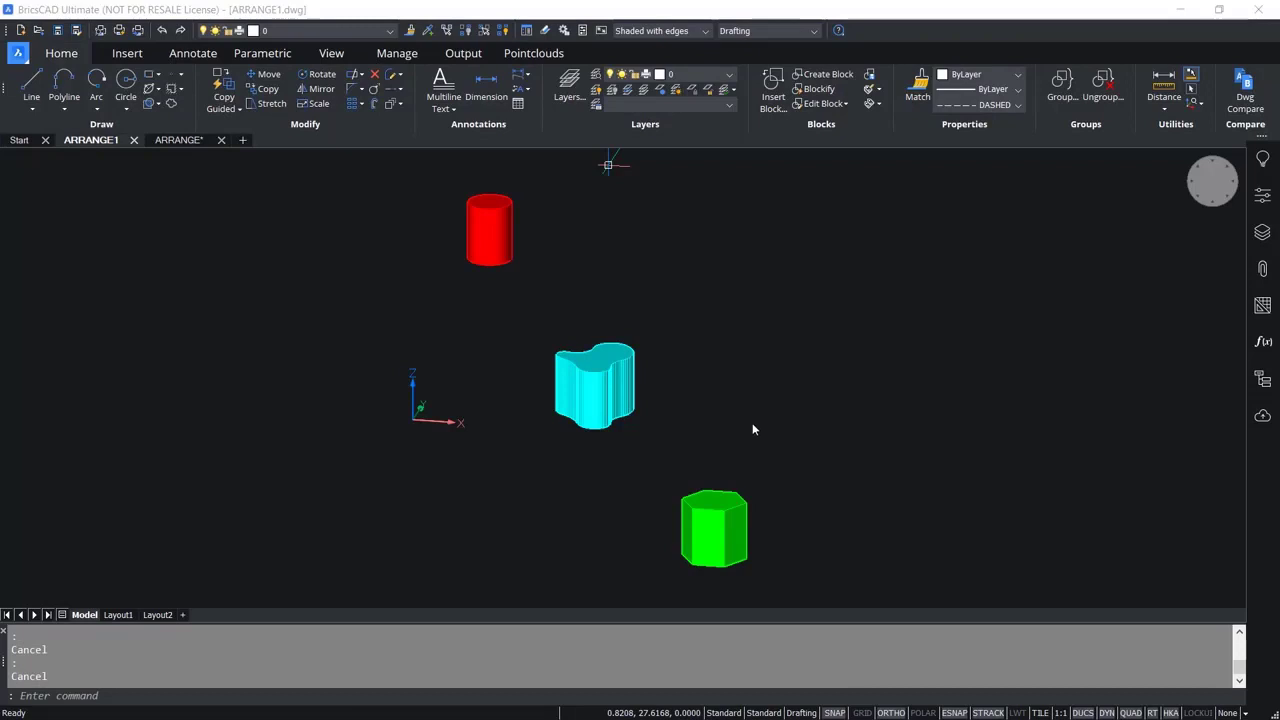
In the ARRANGE1 drawing, arrange the cylinder, the freeform solid and the hexagonal prism in the Z direction with Lower Align.
{"action": "left_click", "coordinate": [754, 426]}
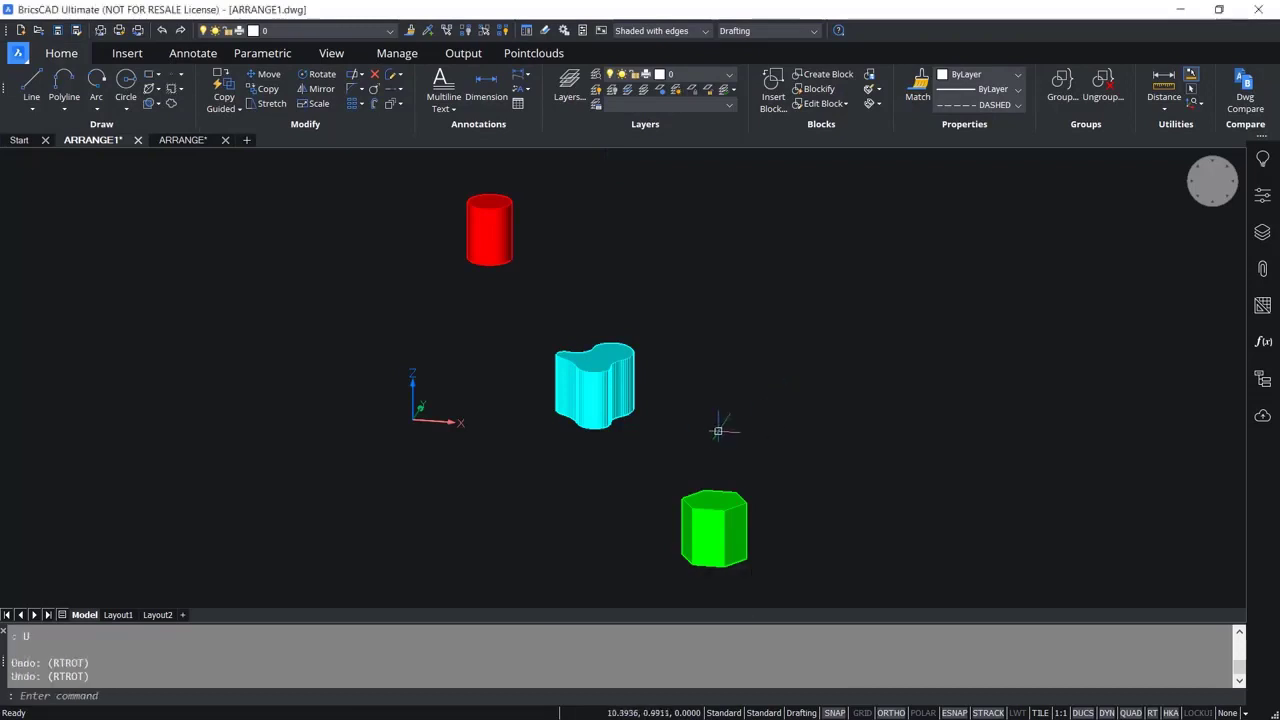
{"action": "middle_click_drag", "start_coordinate": [723, 433], "coordinate": [698, 442], "text": "shift"}
{"action": "key", "text": "Escape"}
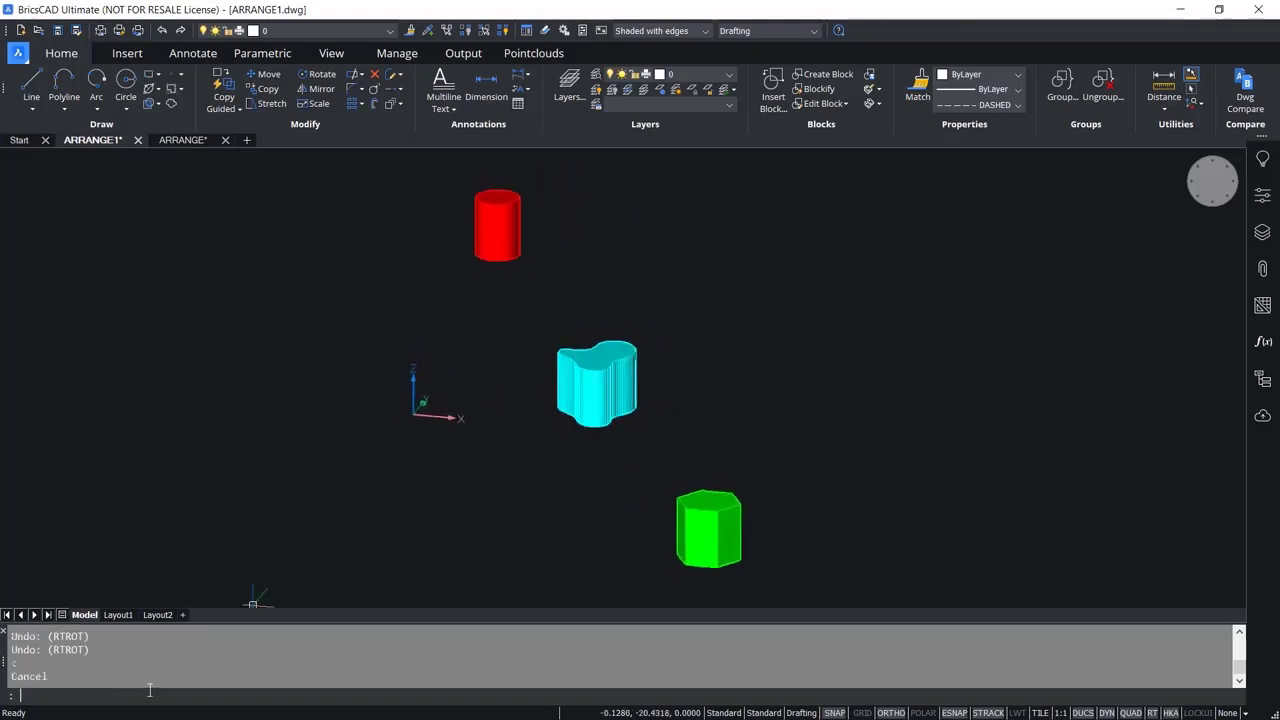
{"action": "type", "text": "ARRANGE"}
{"action": "key", "text": "Return"}
{"action": "left_click", "coordinate": [803, 223]}
{"action": "left_click", "coordinate": [428, 572]}
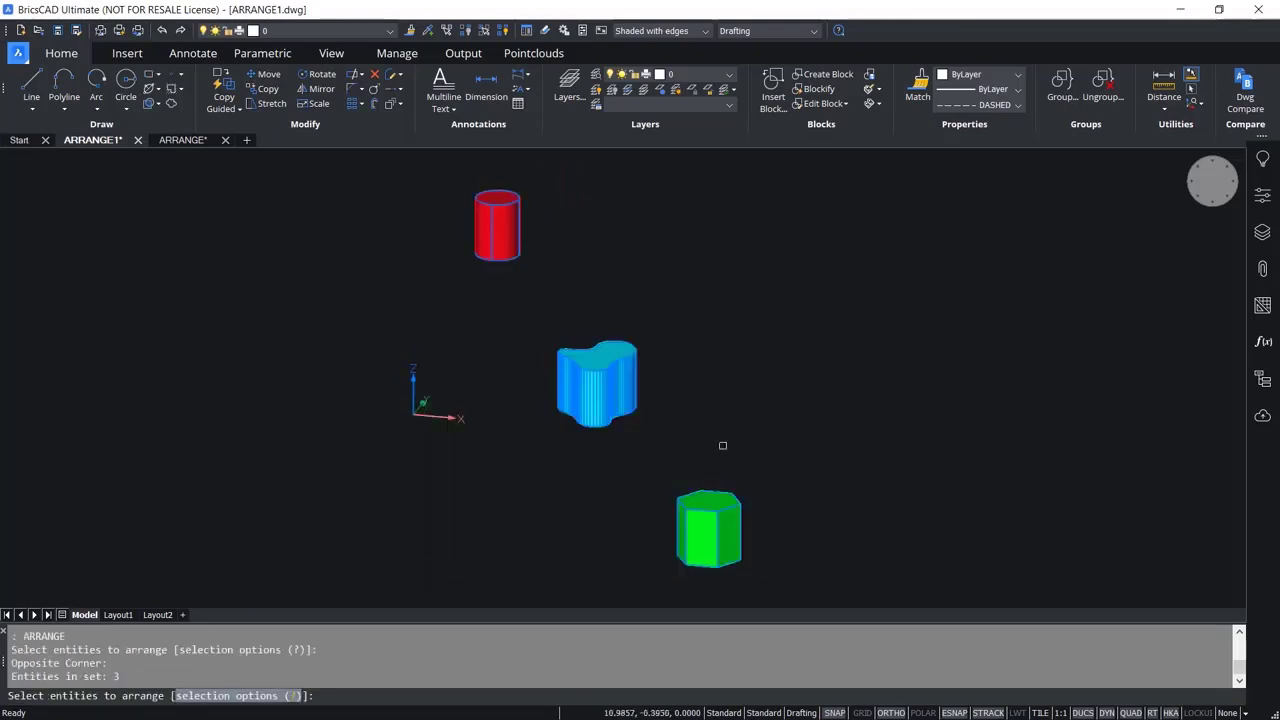
{"action": "key", "text": "Return"}
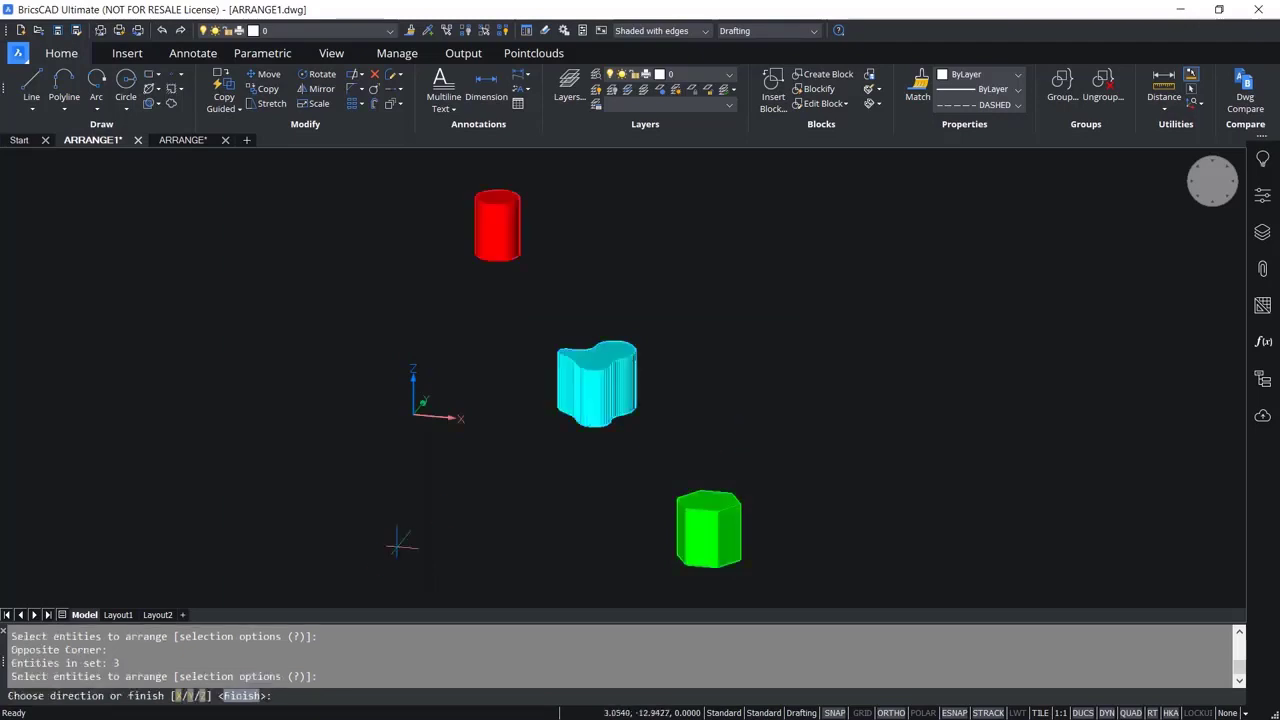
{"action": "left_click", "coordinate": [203, 697]}
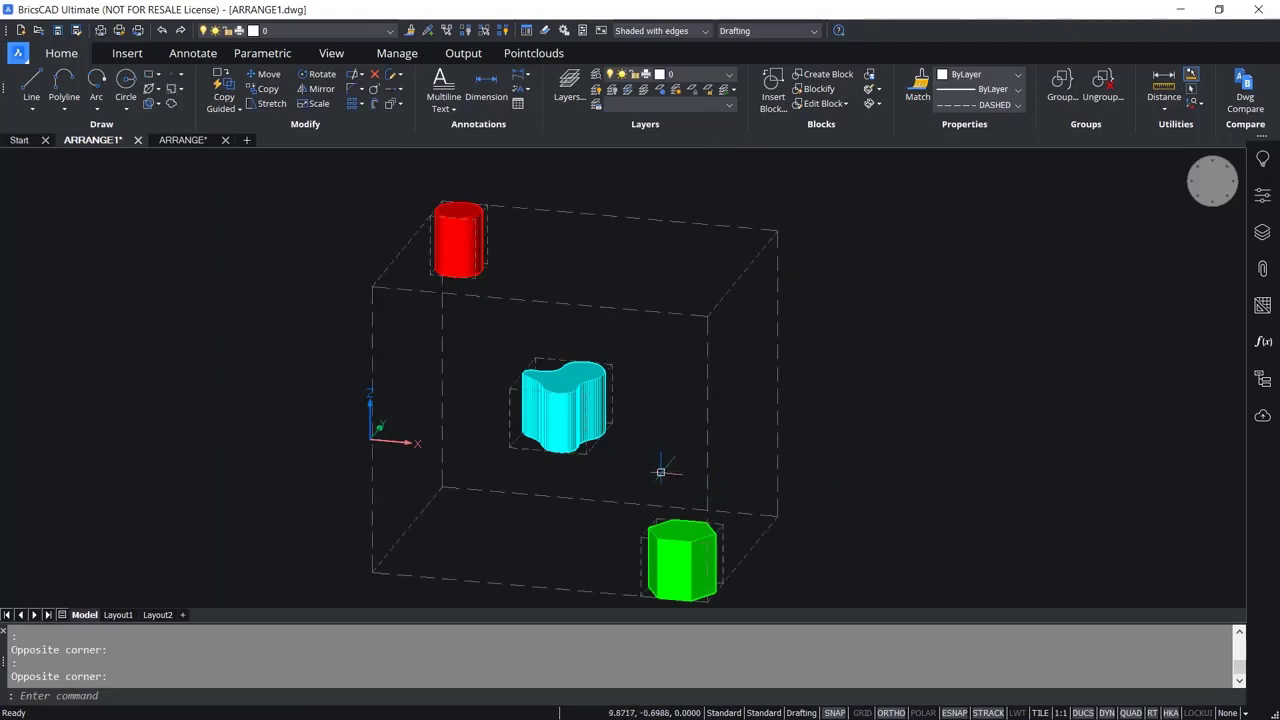
{"action": "middle_click_drag", "start_coordinate": [661, 474], "coordinate": [620, 485], "text": "shift"}
{"action": "left_click", "coordinate": [199, 696]}
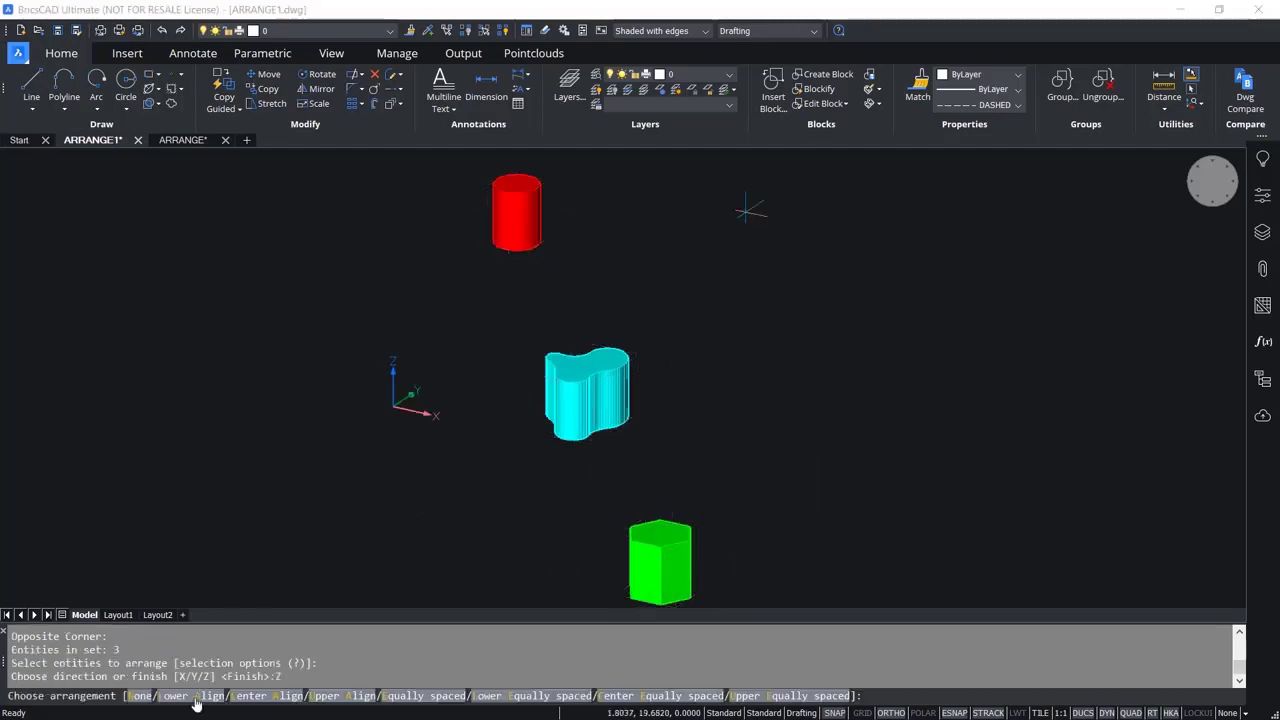
{"action": "left_click", "coordinate": [195, 697]}
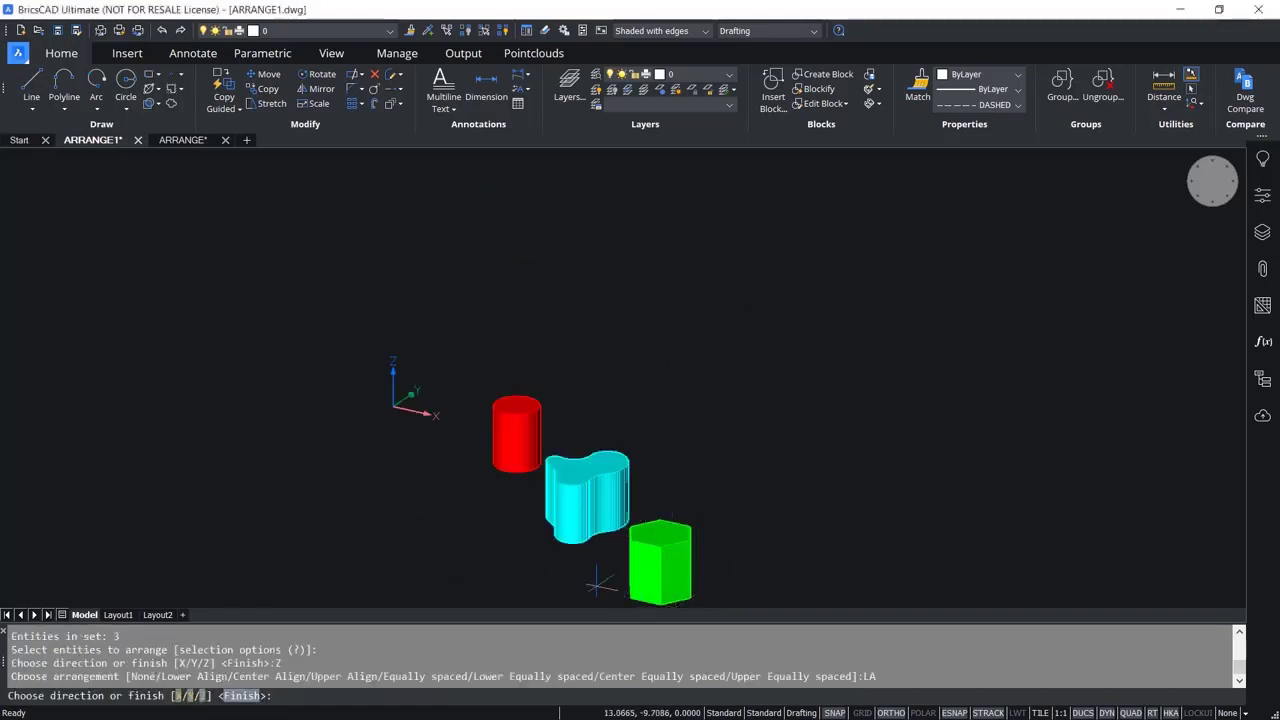
Apply Lower Align to the three solids in the Z direction once more, followed by Center Align in Z.
{"action": "scroll", "coordinate": [603, 578], "scroll_direction": "up", "scroll_amount": 2}
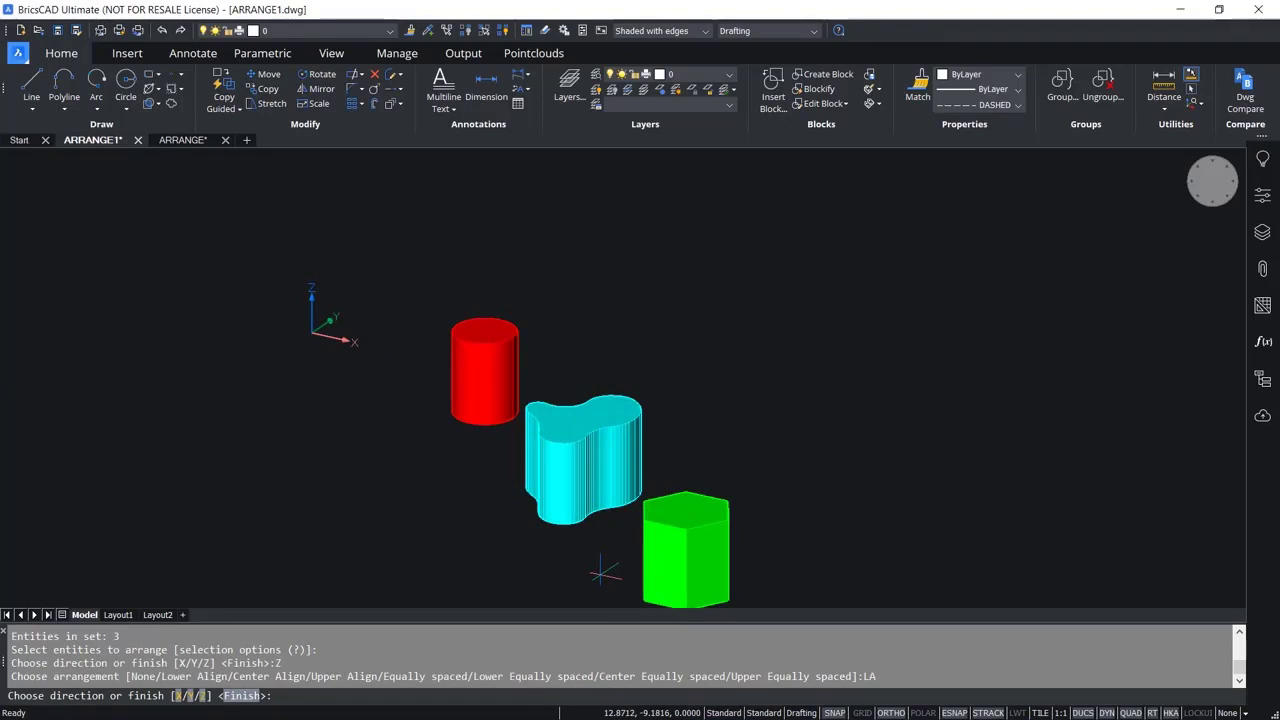
{"action": "left_click", "coordinate": [203, 695]}
{"action": "left_click", "coordinate": [195, 695]}
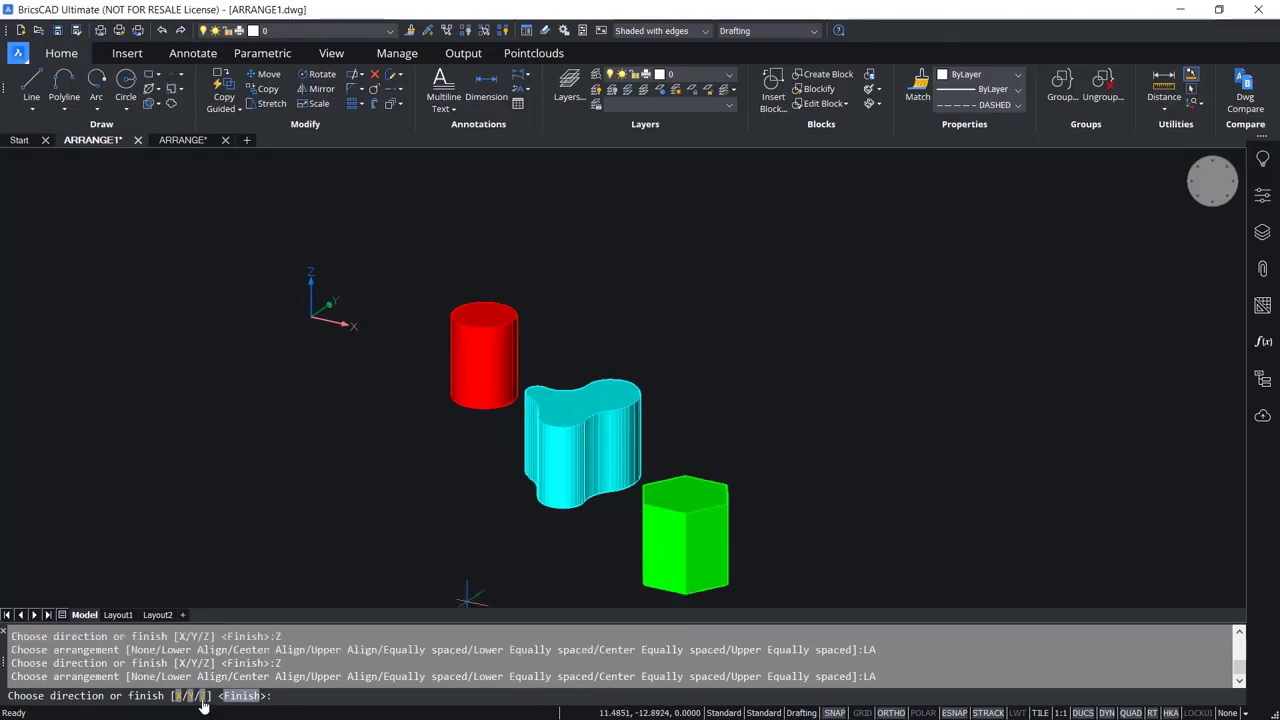
{"action": "left_click", "coordinate": [201, 696]}
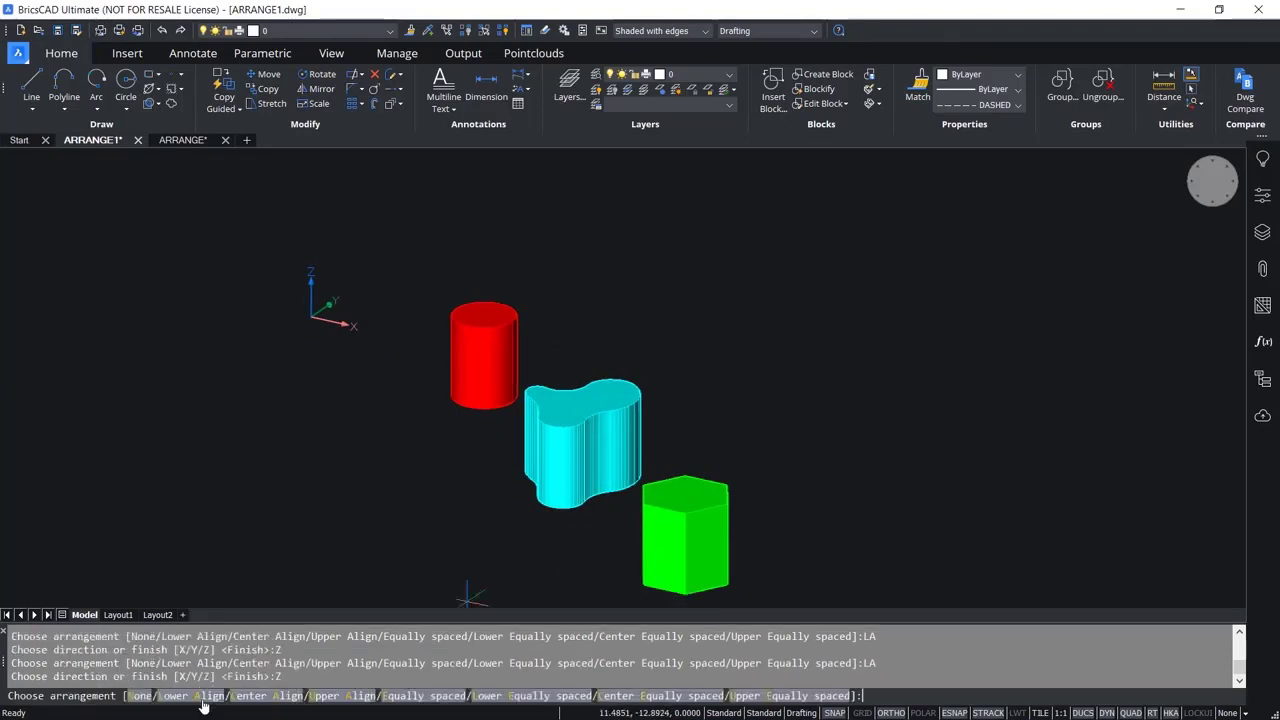
{"action": "left_click", "coordinate": [273, 696]}
{"action": "scroll", "coordinate": [543, 470], "scroll_direction": "up", "scroll_amount": 1}
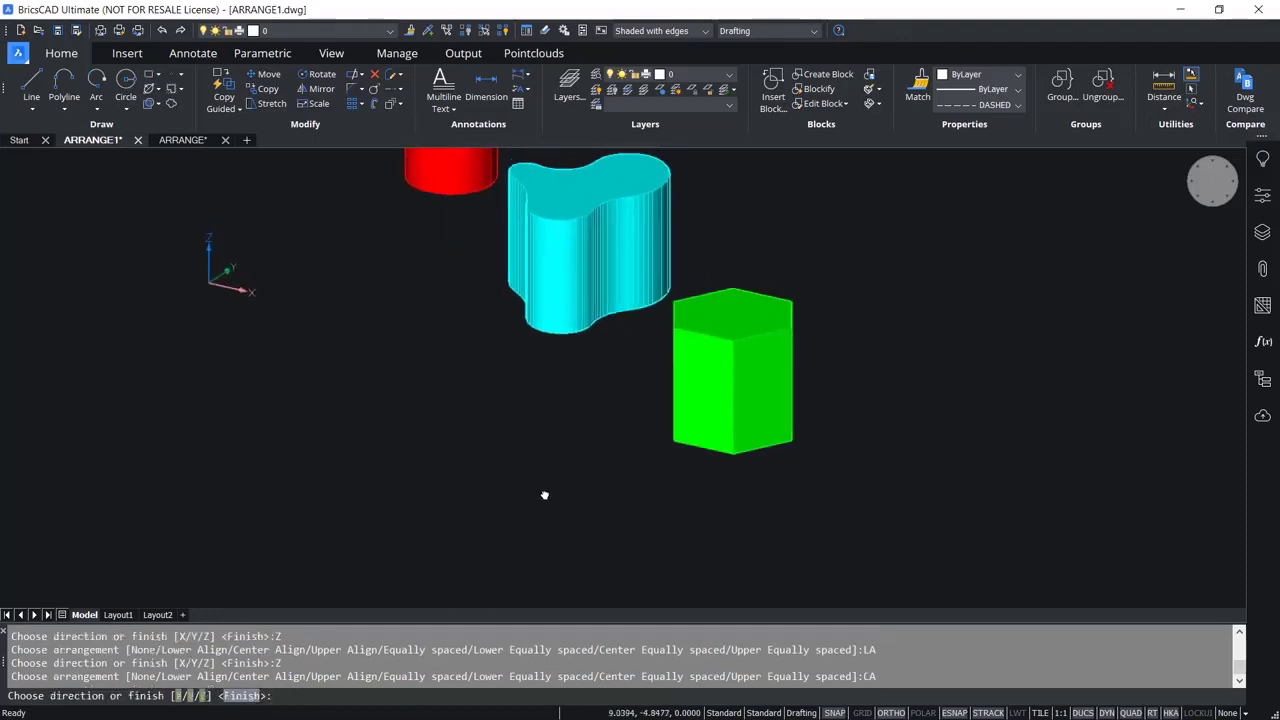
{"action": "scroll", "coordinate": [576, 432], "scroll_direction": "down", "scroll_amount": 1}
{"action": "middle_click_drag", "start_coordinate": [591, 400], "coordinate": [589, 409]}
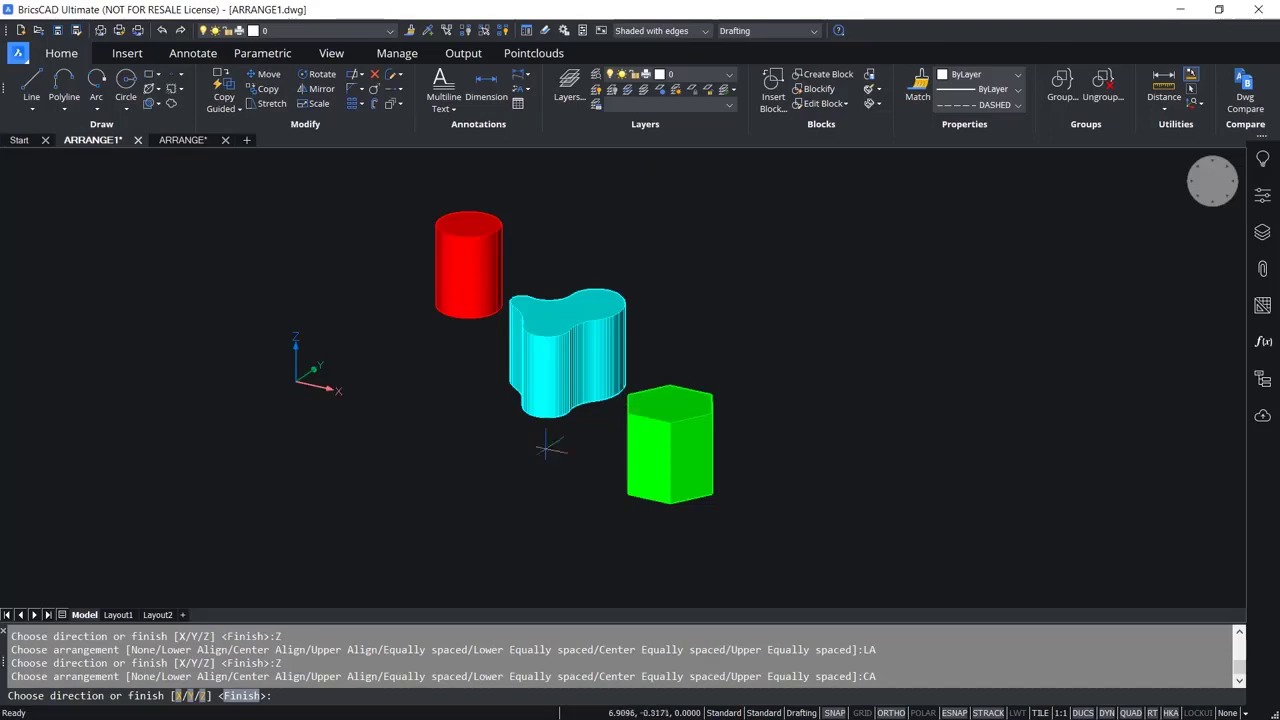
Arrange the three solids in the Z direction with Upper Align.
{"action": "left_click", "coordinate": [203, 696]}
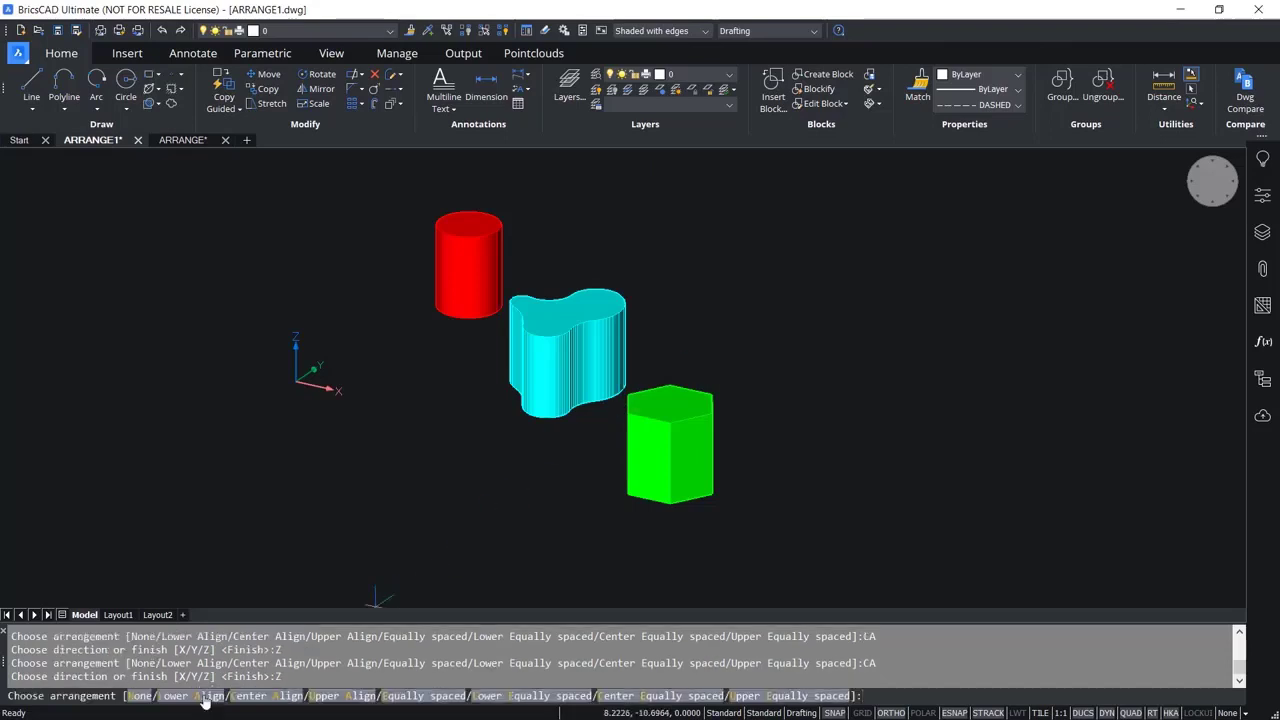
{"action": "left_click", "coordinate": [338, 700]}
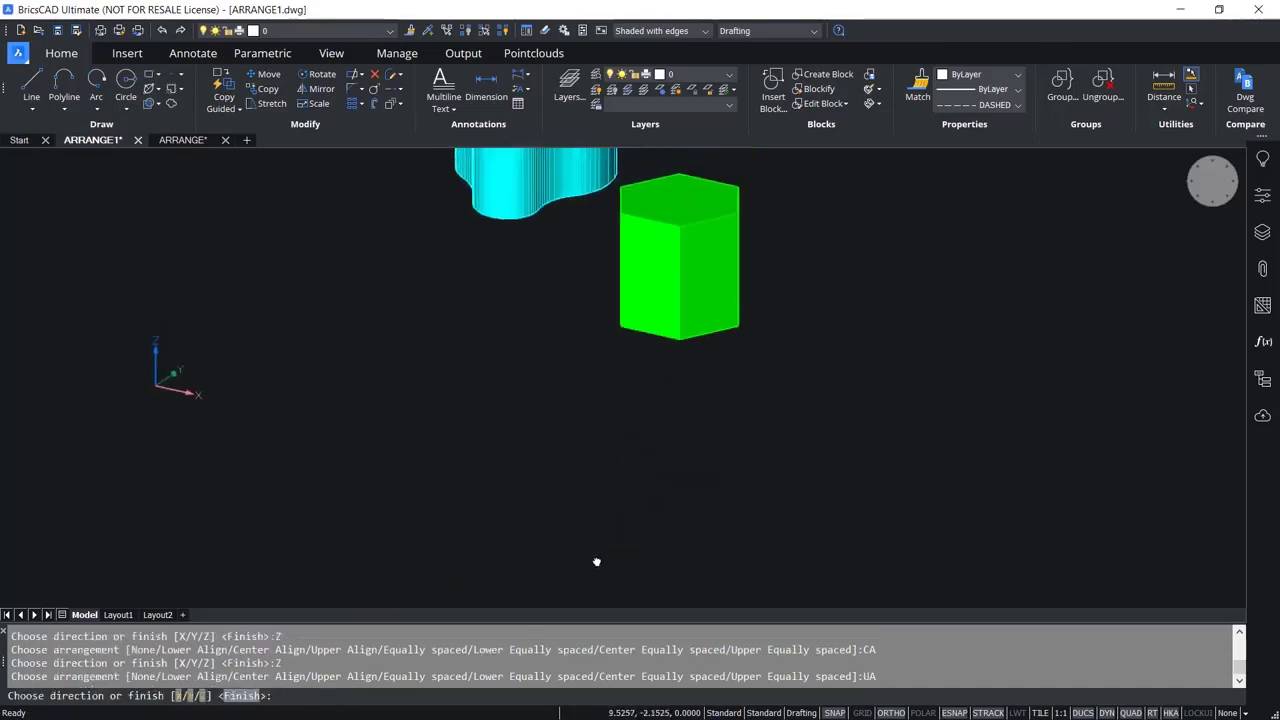
{"action": "scroll", "coordinate": [590, 289], "scroll_direction": "up", "scroll_amount": 2}
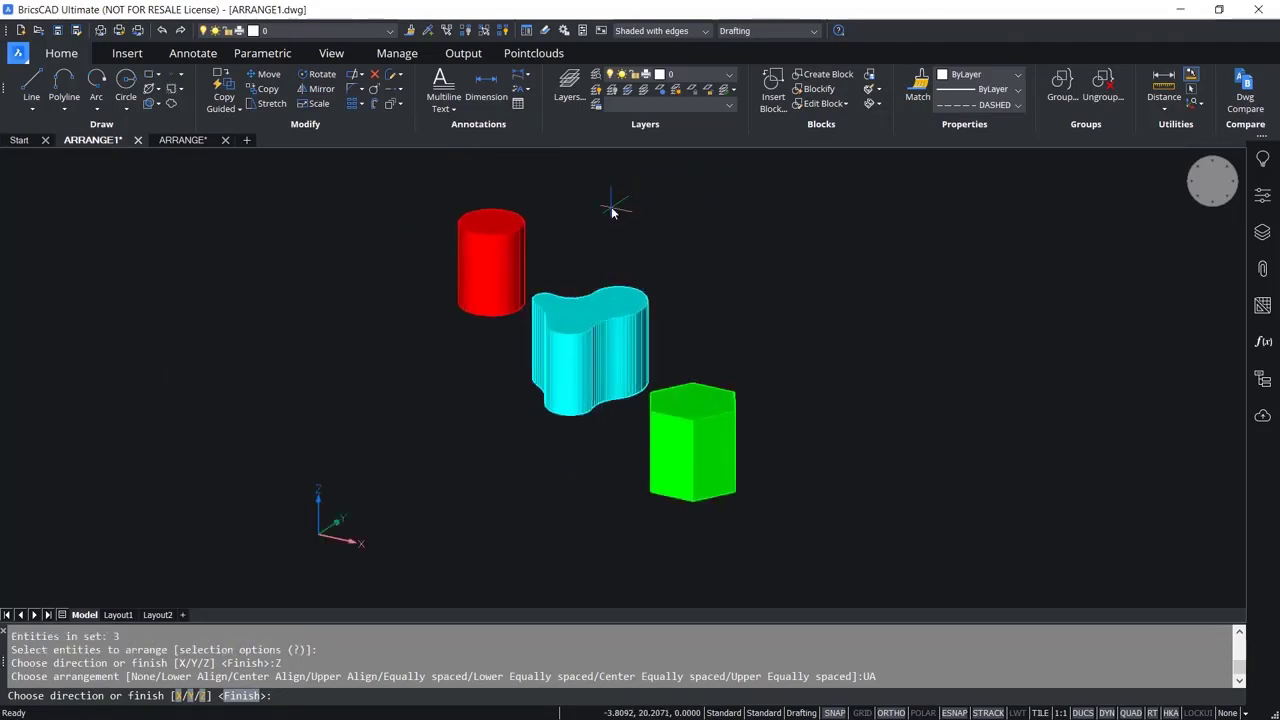
Distribute the cylinder, the freeform solid and the hexagonal prism in the Z direction with Equally spaced.
{"action": "left_click", "coordinate": [204, 695]}
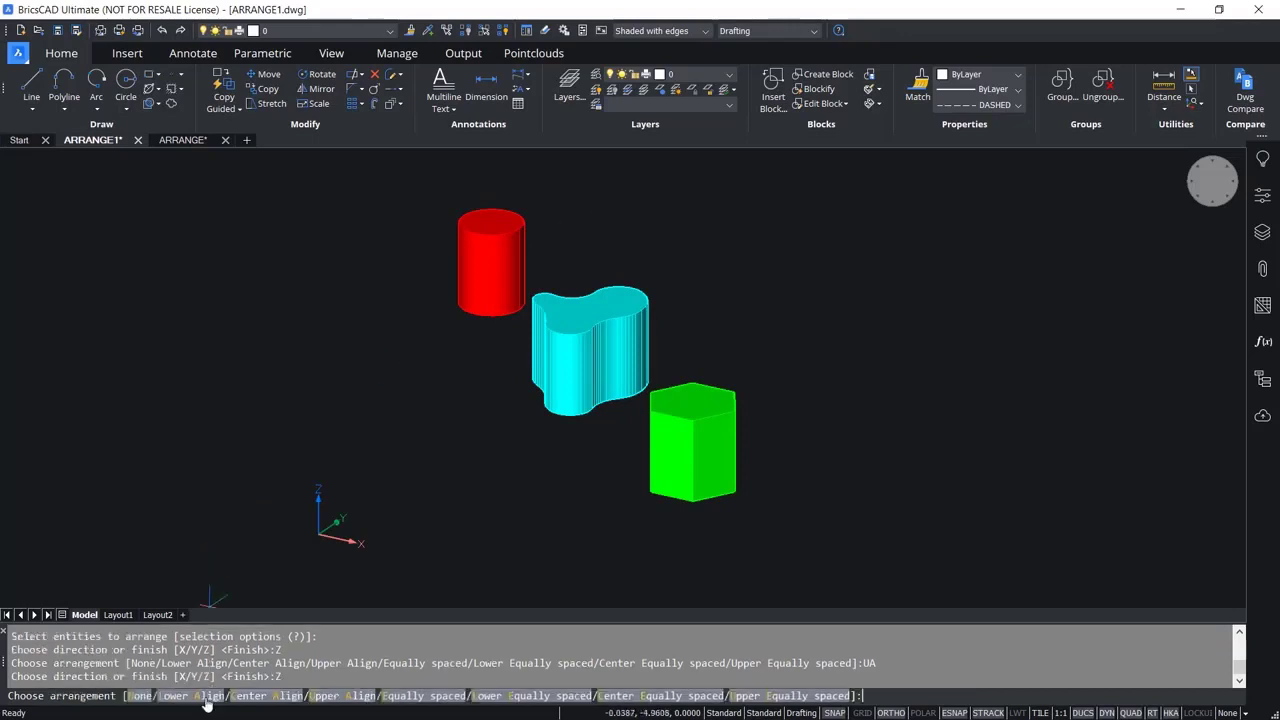
{"action": "left_click", "coordinate": [449, 697]}
{"action": "scroll", "coordinate": [560, 296], "scroll_direction": "down", "scroll_amount": 3}
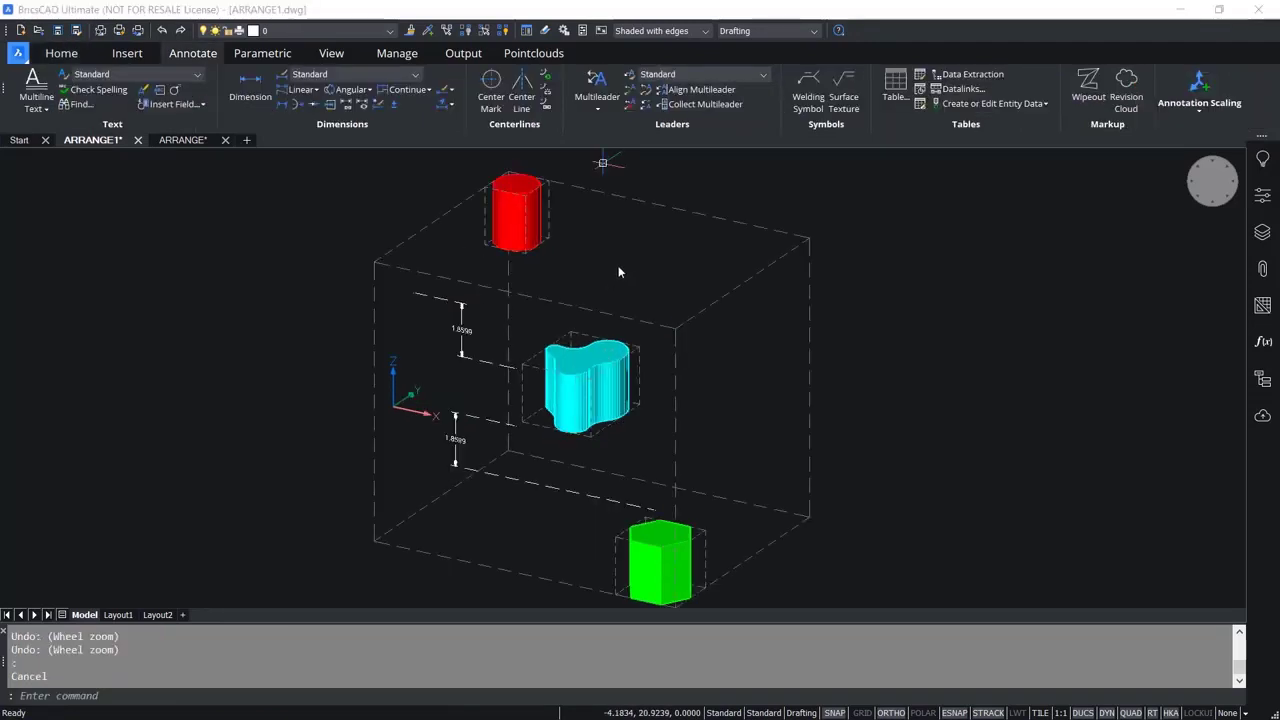
{"action": "left_click", "coordinate": [618, 268]}
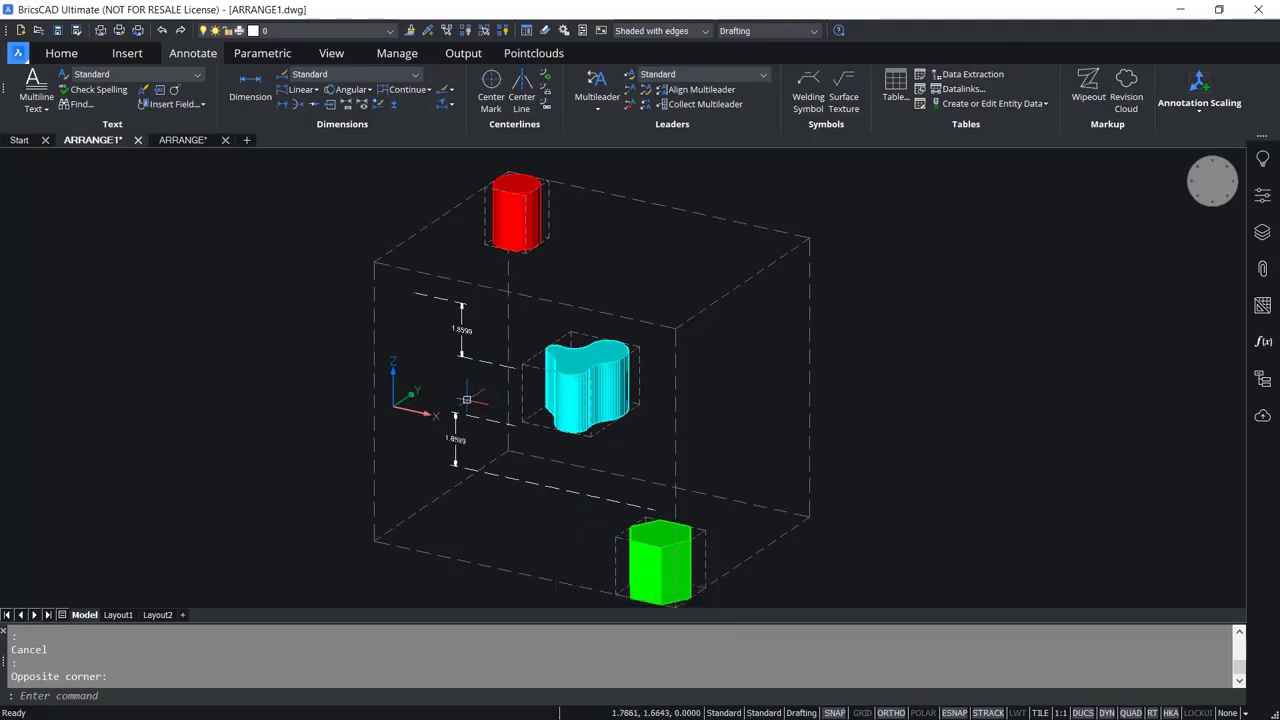
{"action": "scroll", "coordinate": [467, 401], "scroll_direction": "up", "scroll_amount": 3}
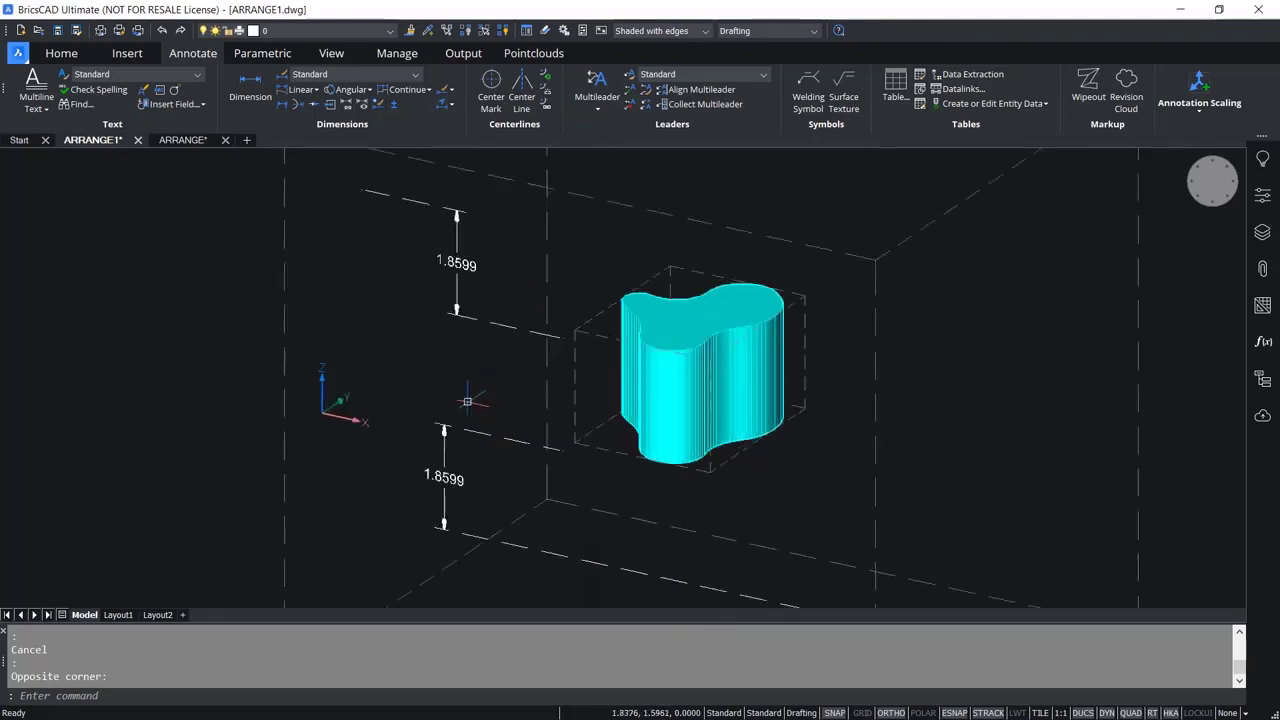
{"action": "scroll", "coordinate": [467, 401], "scroll_direction": "down", "scroll_amount": 3}
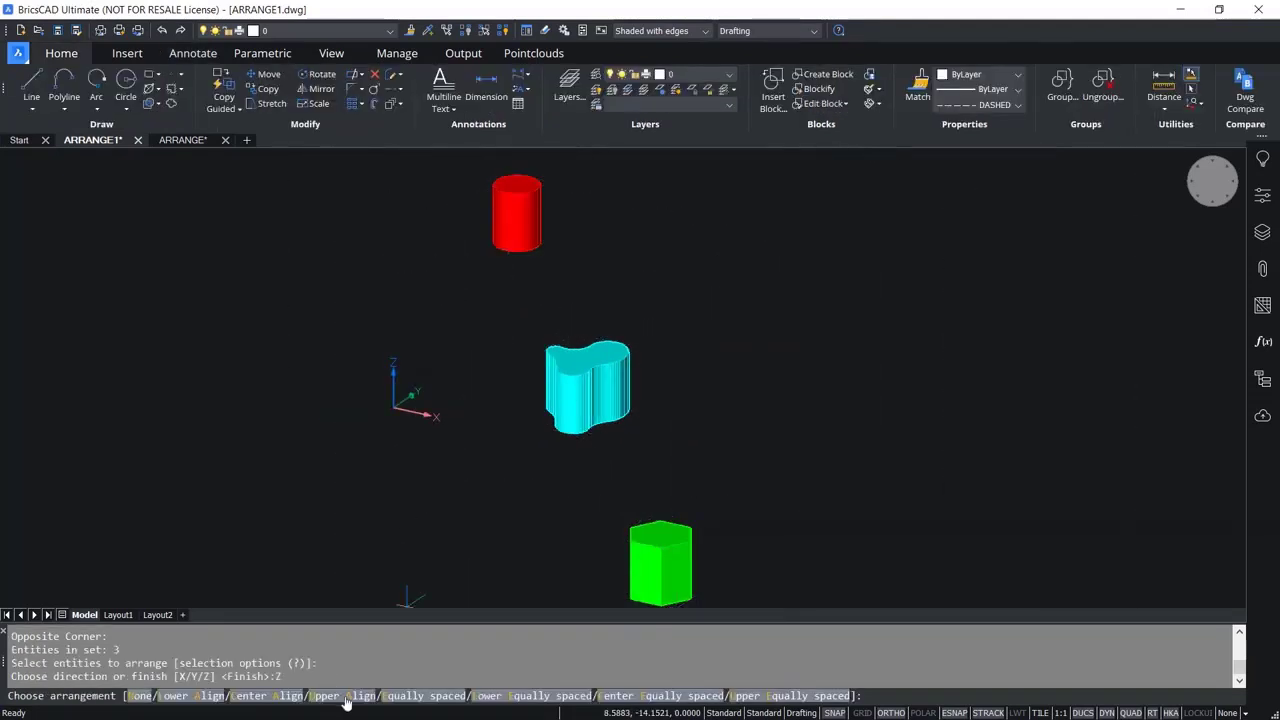